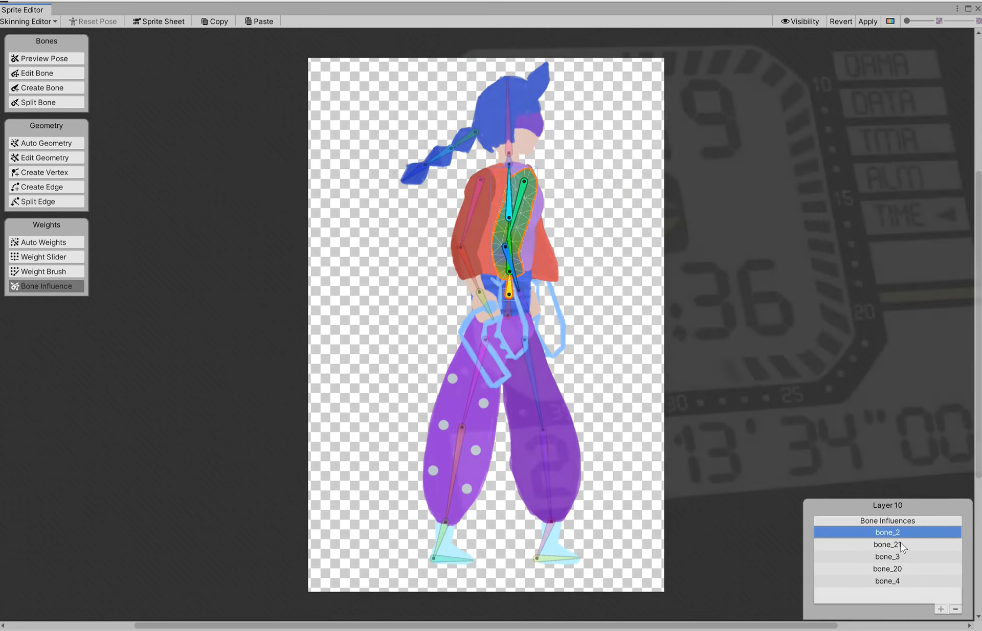
# Remove bone_4, bone_3 and bone_2 from the bone influences of Layer 10
pyautogui.click(902, 557)
pyautogui.click(925, 581)
pyautogui.click(954, 610)
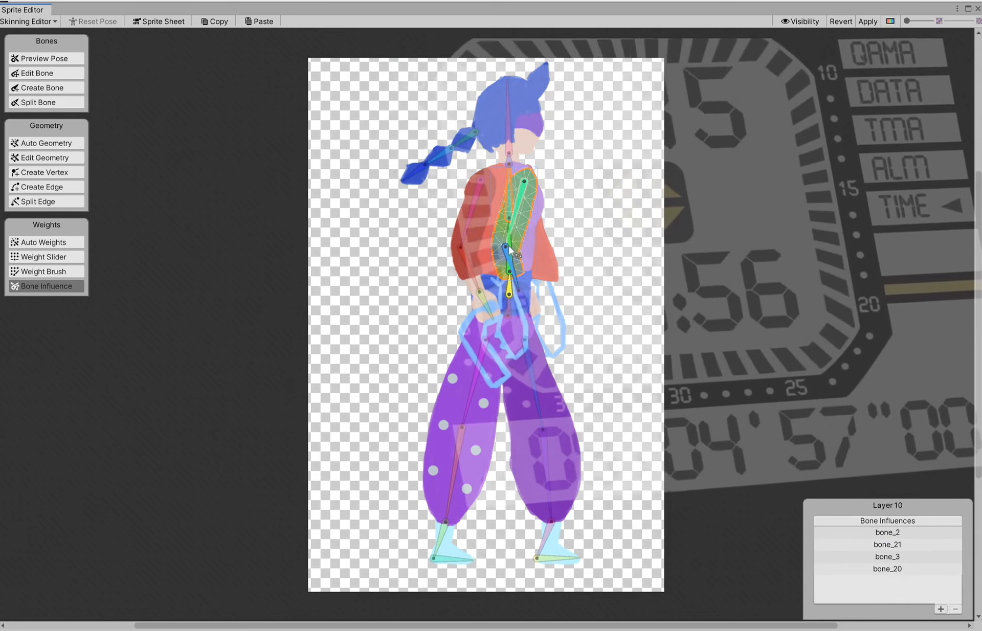
pyautogui.click(888, 557)
pyautogui.click(955, 610)
pyautogui.click(888, 533)
pyautogui.click(955, 609)
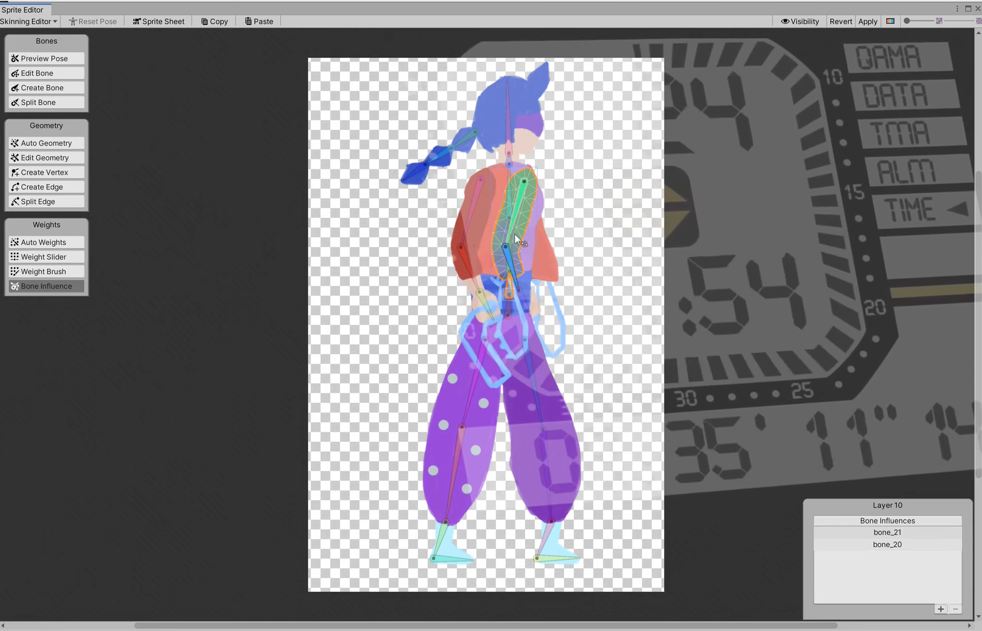
# Select the far sleeve sprite, Layer 9, test how it deforms by bending the spine bones, and reset the pose
pyautogui.click(550, 254)
pyautogui.click(553, 261)
pyautogui.click(552, 261)
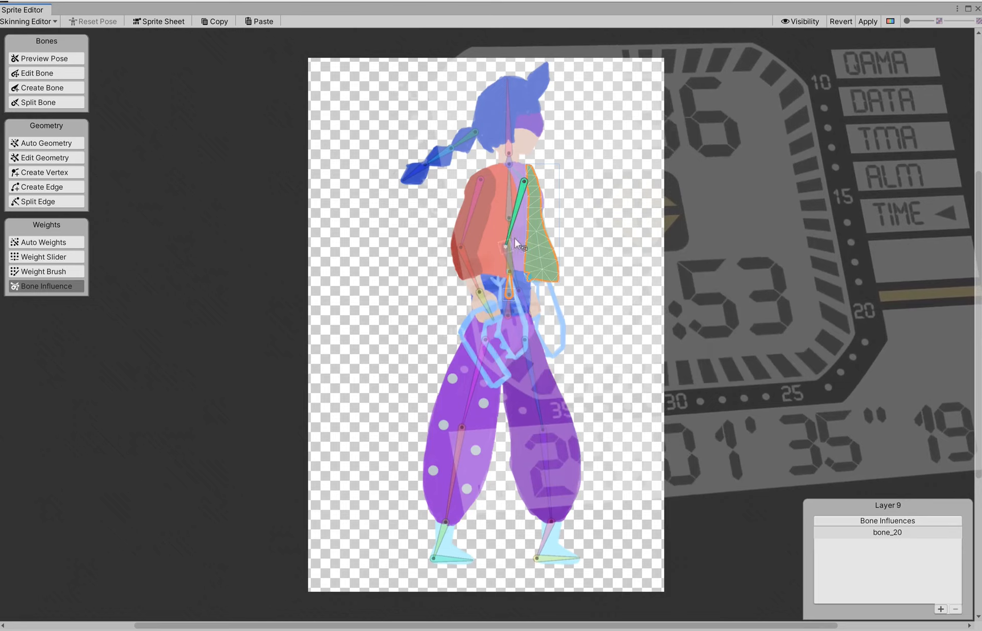
pyautogui.moveTo(508, 177); pyautogui.dragTo(532, 192)
pyautogui.moveTo(511, 243); pyautogui.dragTo(512, 278)
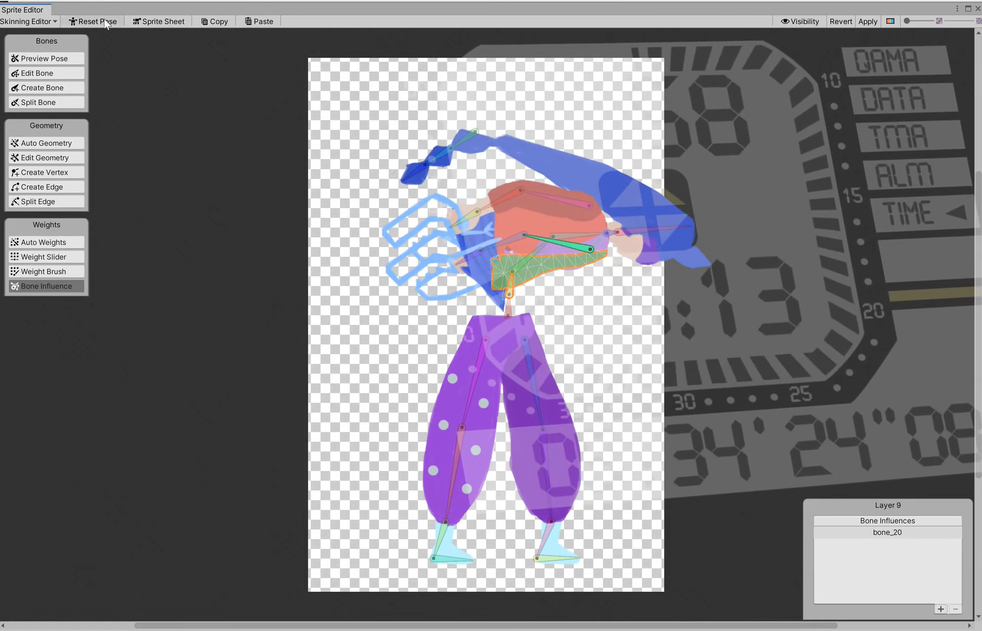
pyautogui.click(108, 22)
pyautogui.moveTo(508, 180); pyautogui.dragTo(528, 199)
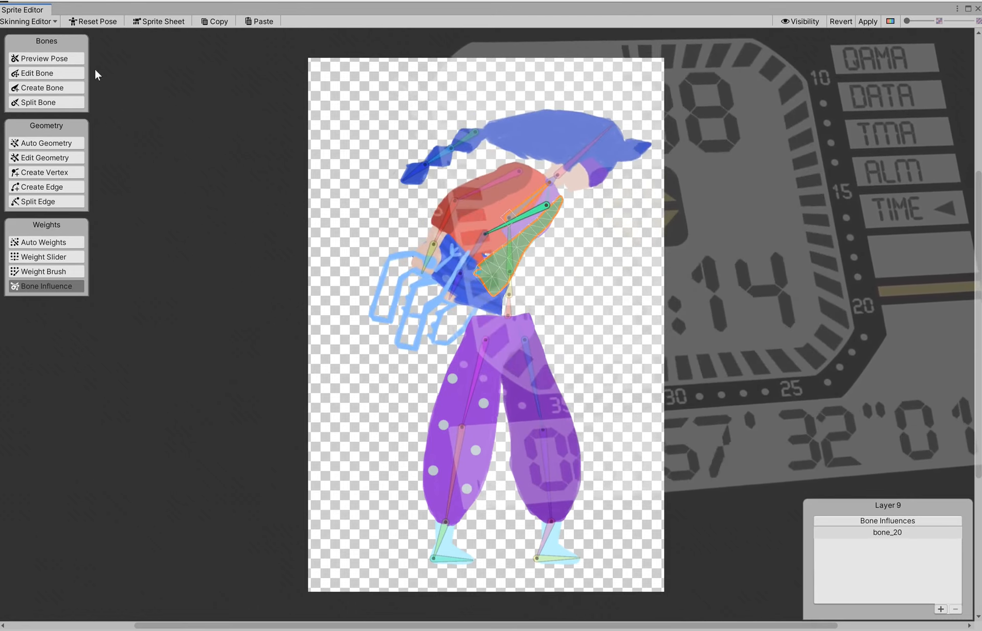
pyautogui.click(108, 21)
# Remove the arm bones bone_19, bone_18, bone_21 and bone_22 from the bone influences of the waist sprite, Layer 5
pyautogui.click(515, 306)
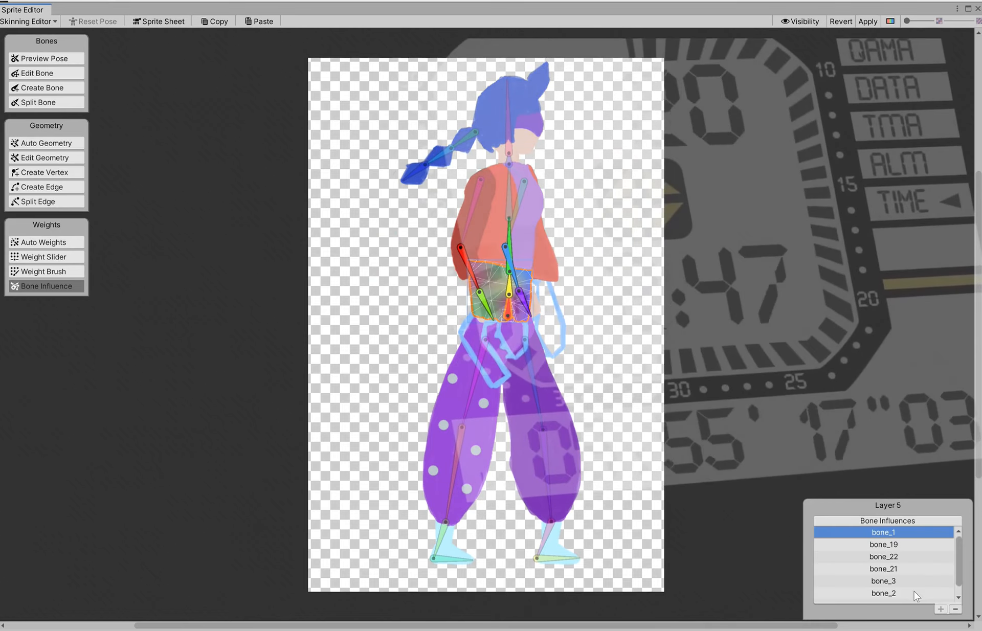
pyautogui.click(900, 545)
pyautogui.click(955, 609)
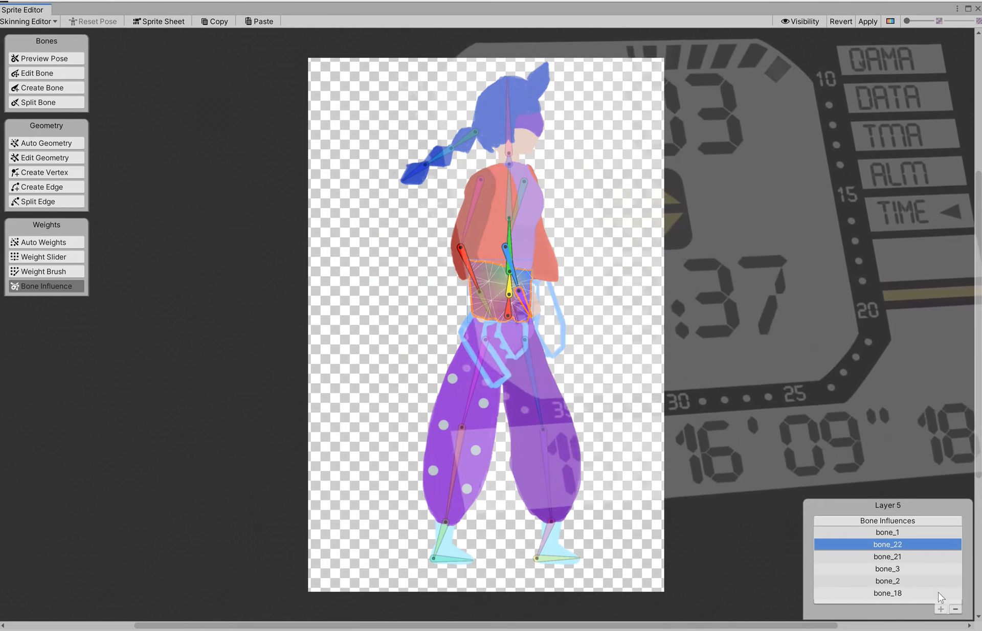
pyautogui.click(896, 593)
pyautogui.click(956, 609)
pyautogui.click(893, 581)
pyautogui.click(895, 556)
pyautogui.click(955, 609)
pyautogui.click(894, 545)
pyautogui.click(956, 609)
# Remove bone_3 from the waist sprite's bone influences, keeping bone_1 and bone_2
pyautogui.click(893, 533)
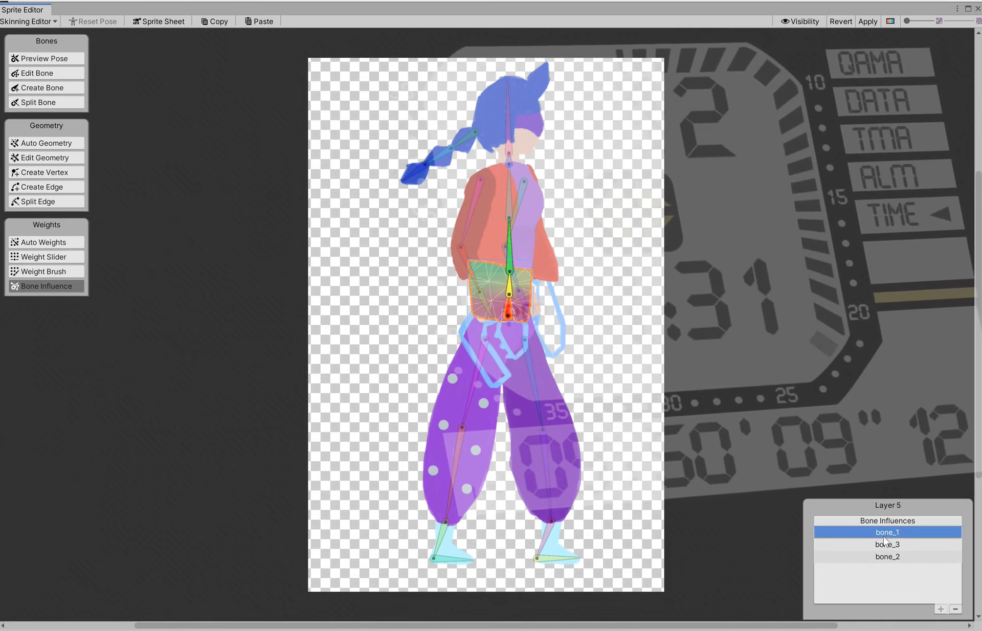
pyautogui.click(894, 544)
pyautogui.click(956, 609)
# Remove bone_20 and bone_21 from the bone influences of the purple torso sprite, Layer 11
pyautogui.click(527, 244)
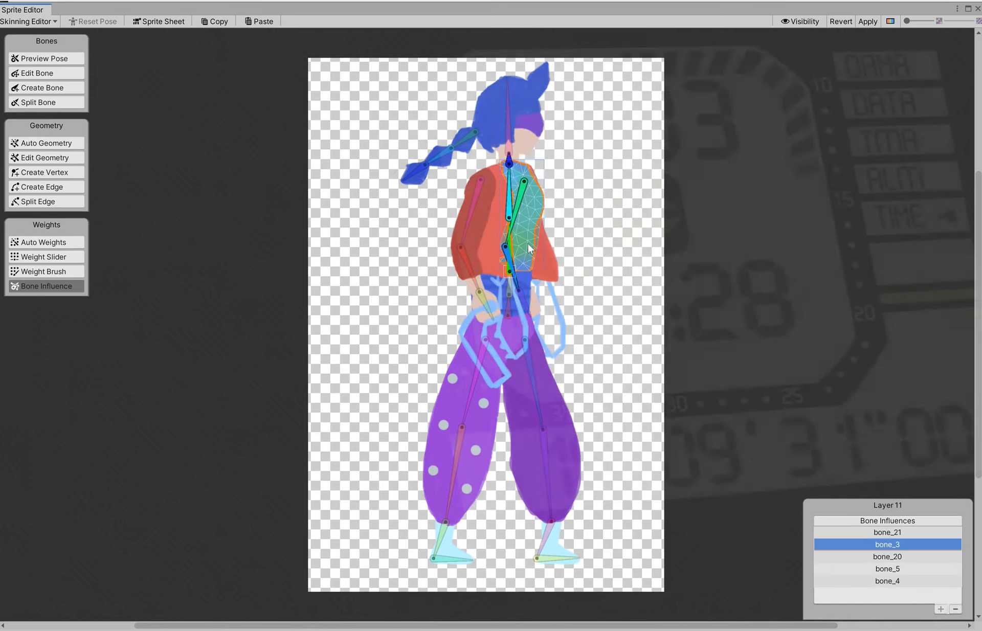
pyautogui.click(956, 609)
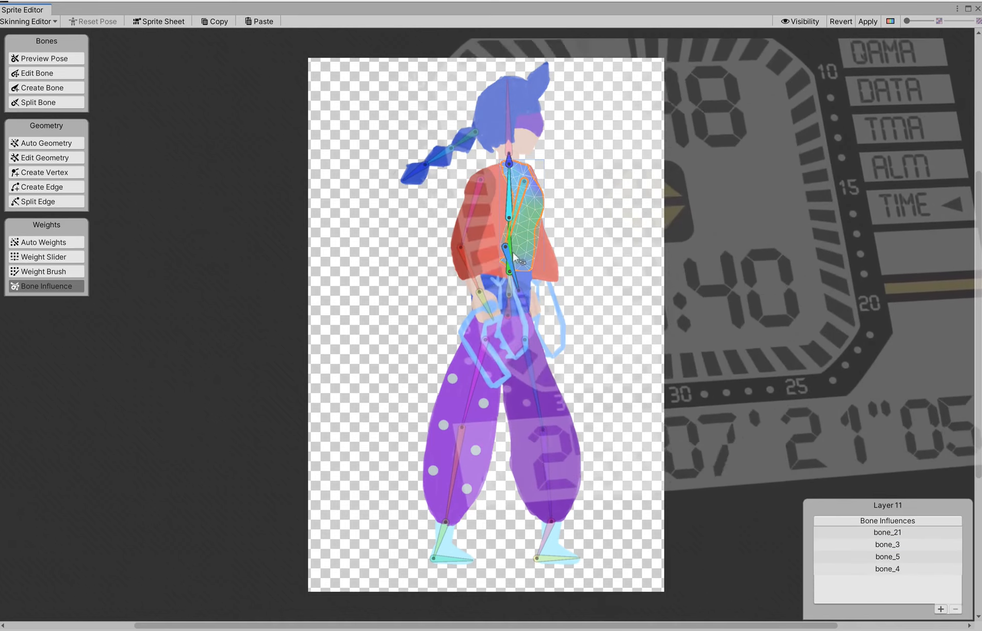
pyautogui.click(894, 545)
pyautogui.click(894, 533)
pyautogui.click(956, 609)
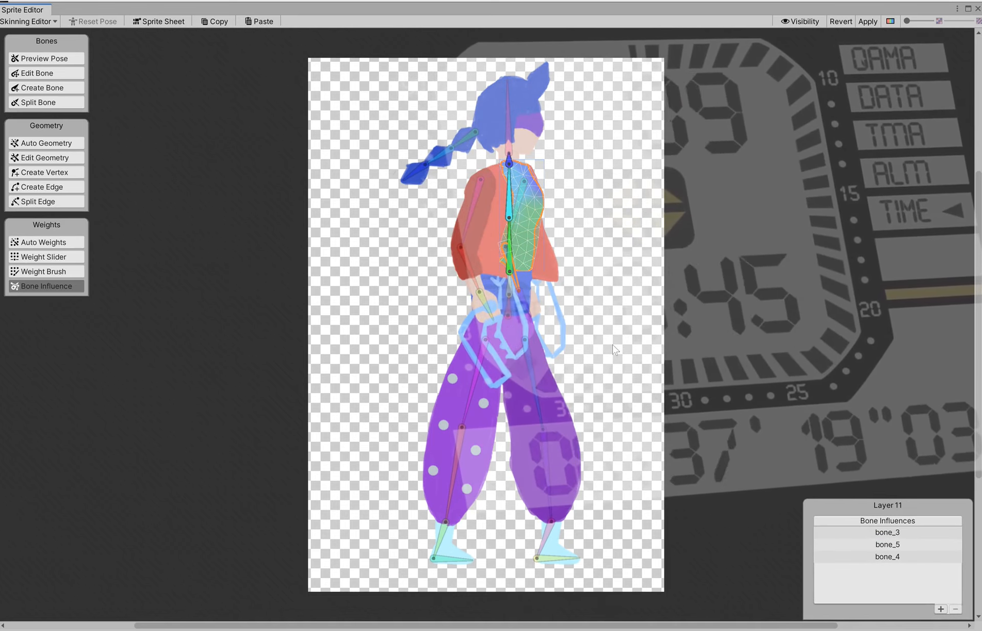
# Deselect the sprite and generate automatic weights for all sprites with Associate Bones off
pyautogui.click(610, 274)
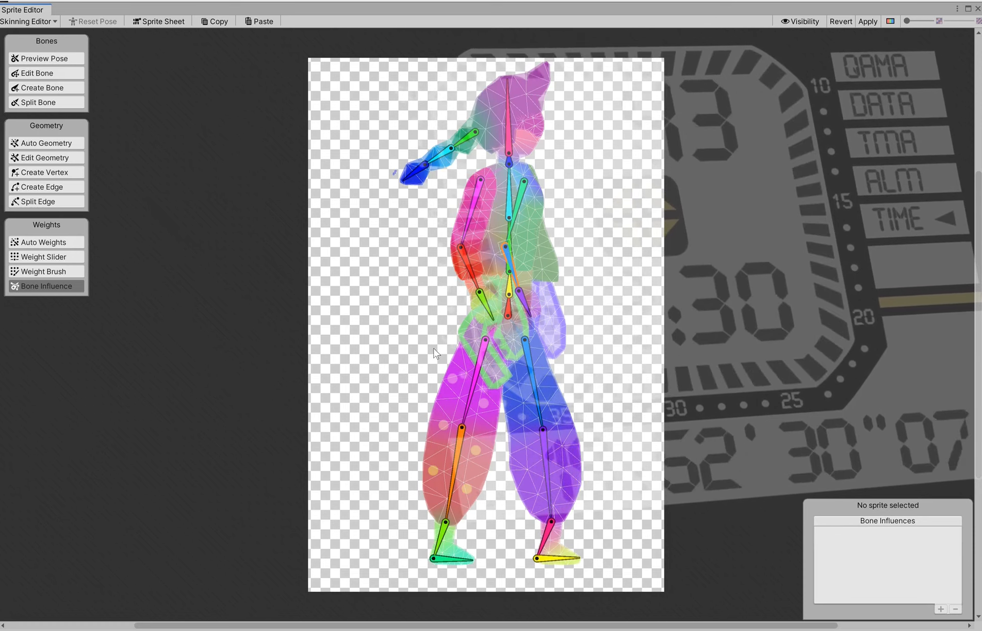
pyautogui.click(58, 243)
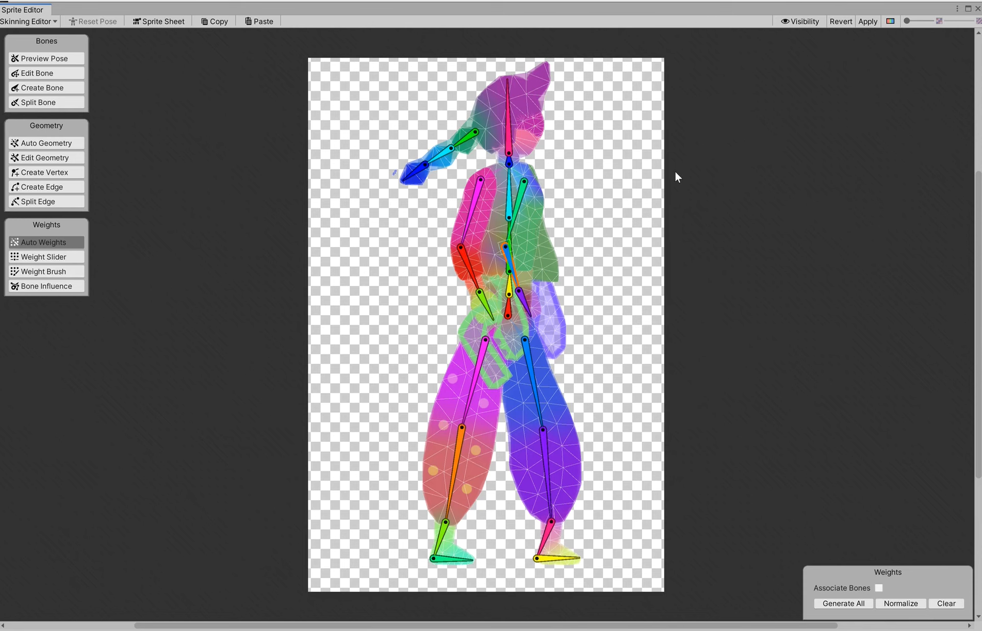
pyautogui.click(847, 605)
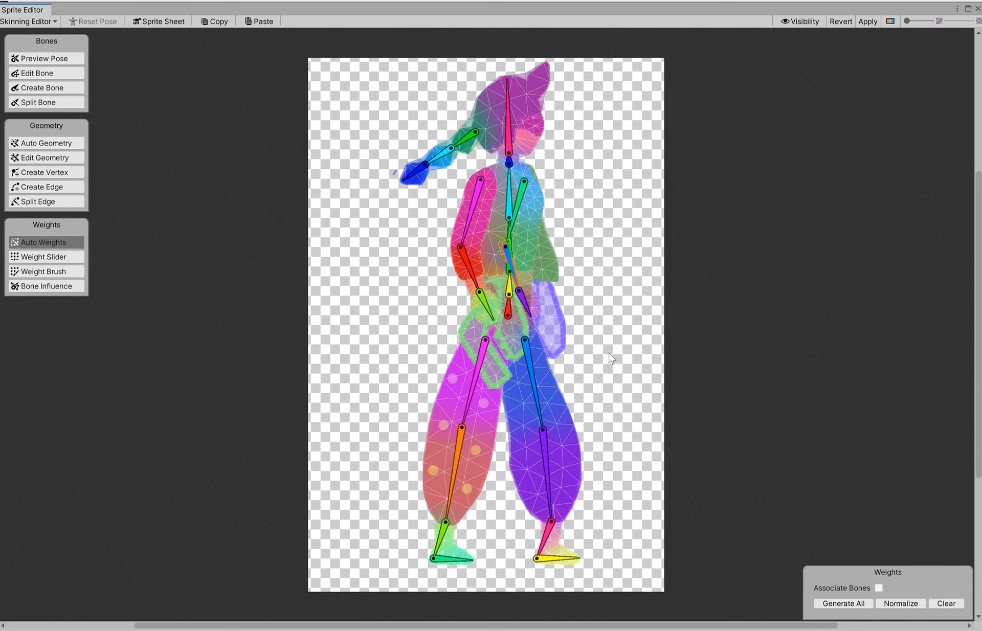
# Preview the pose by rotating the near forearm and the lower leg bone_7, and reset the pose
pyautogui.click(55, 56)
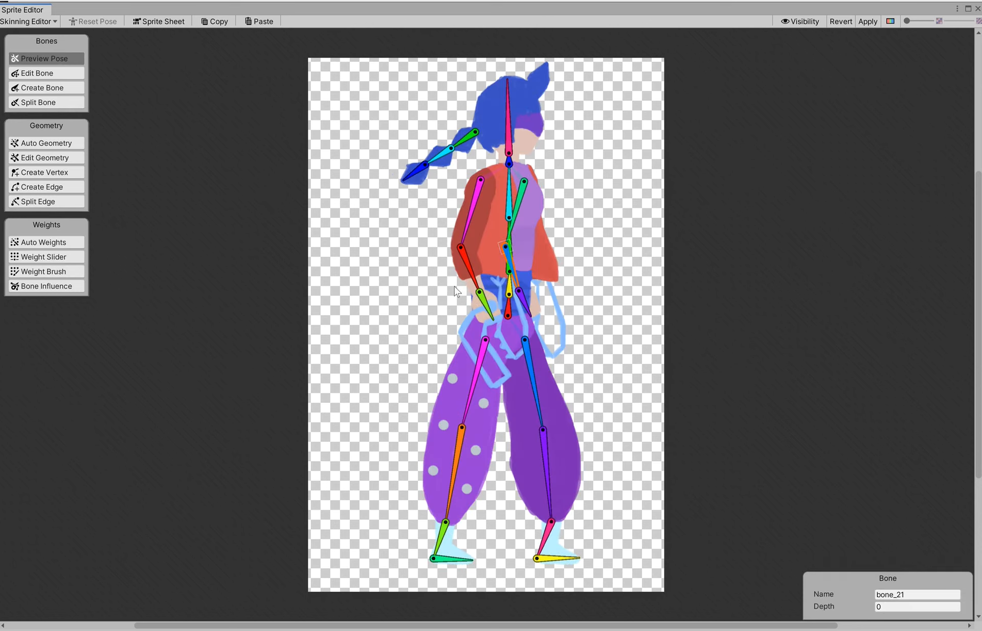
pyautogui.moveTo(473, 277)
pyautogui.mouseDown()
pyautogui.moveTo(494, 270)
pyautogui.moveTo(449, 276)
pyautogui.moveTo(459, 278)
pyautogui.mouseUp()
pyautogui.click(461, 435)
pyautogui.moveTo(439, 453)
pyautogui.mouseDown()
pyautogui.moveTo(428, 429)
pyautogui.moveTo(436, 450)
pyautogui.mouseUp()
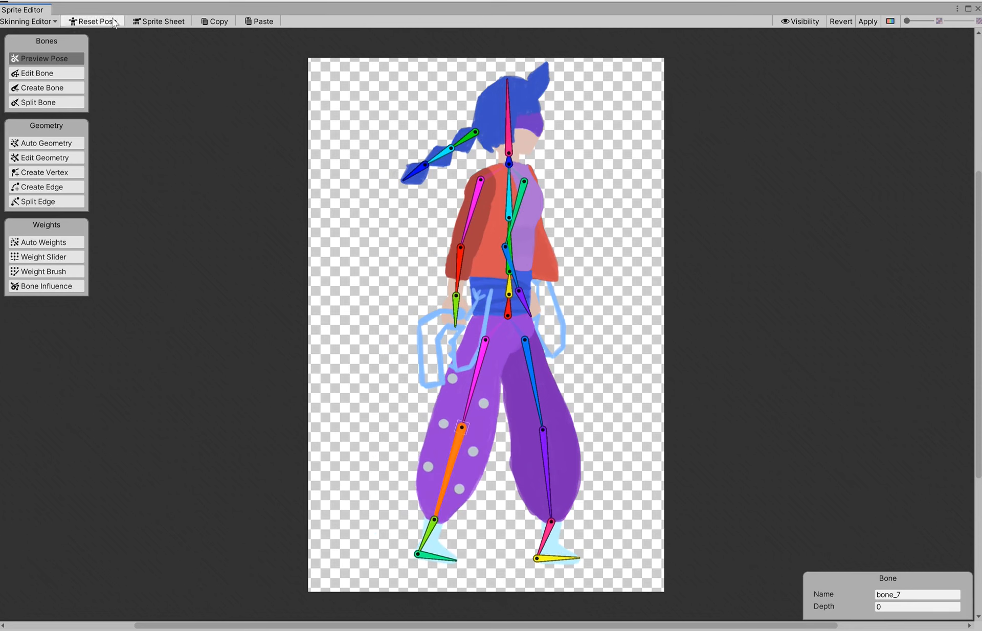
pyautogui.click(93, 21)
# Test the braid bones and the head bone bone_23 by rotating them, resetting the pose after each
pyautogui.moveTo(434, 158); pyautogui.dragTo(452, 146)
pyautogui.click(104, 23)
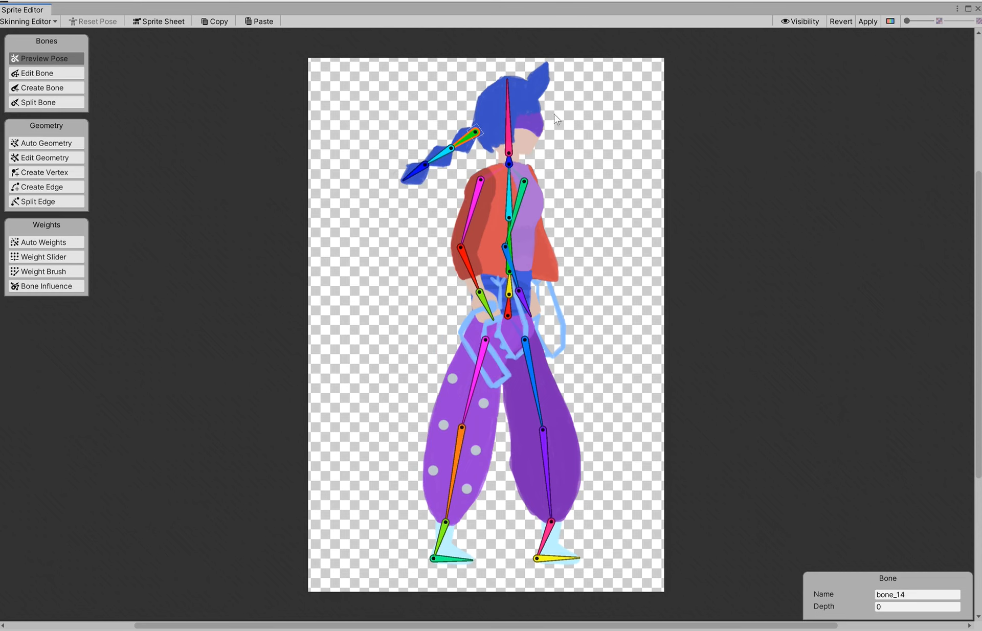
pyautogui.moveTo(510, 106)
pyautogui.mouseDown()
pyautogui.moveTo(541, 110)
pyautogui.moveTo(473, 100)
pyautogui.moveTo(523, 107)
pyautogui.mouseUp()
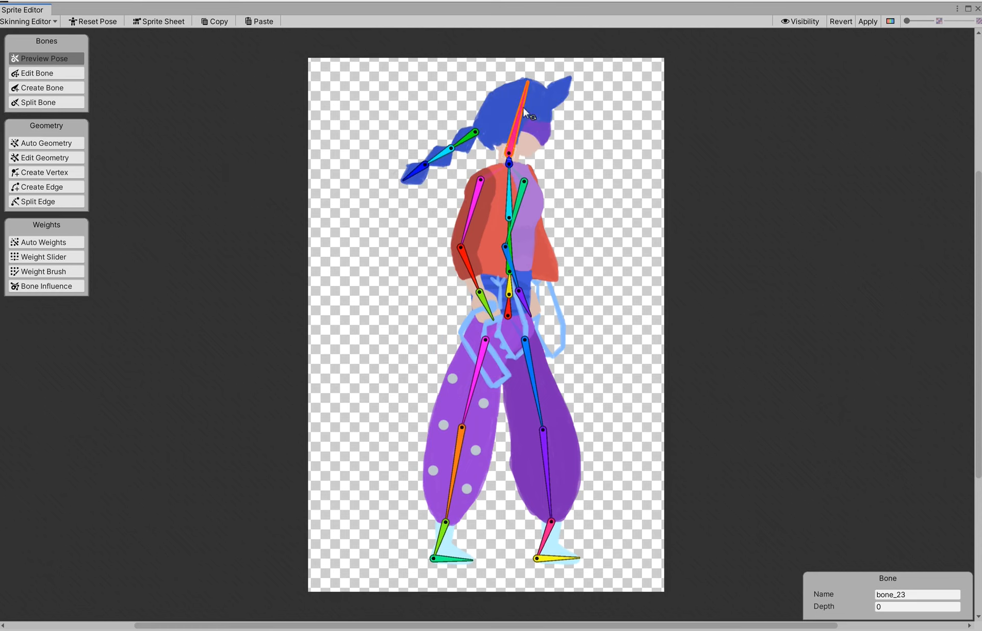
pyautogui.click(101, 23)
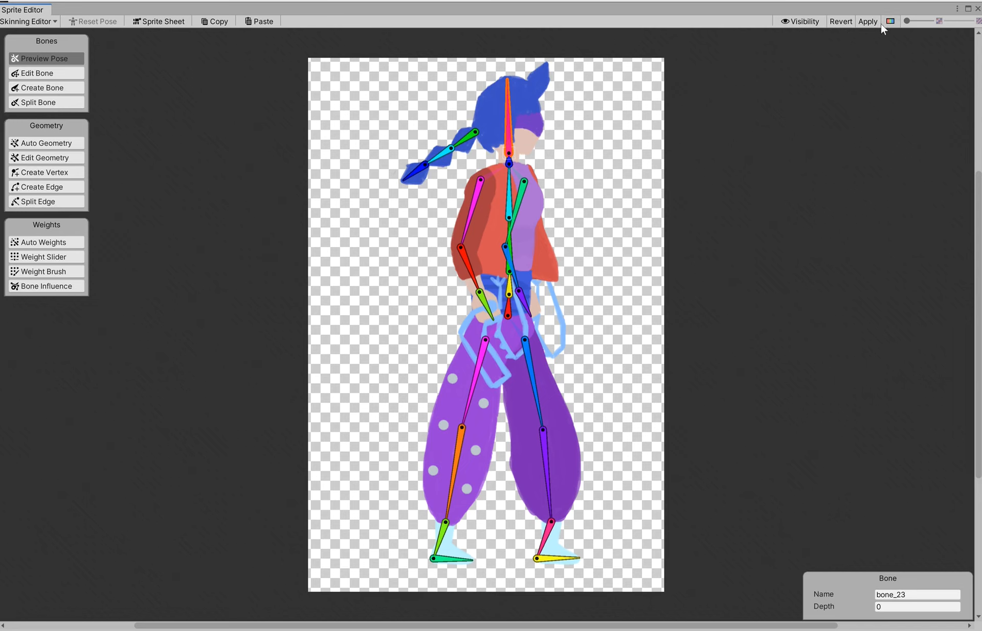
# Show the bone hierarchy and rename the root bone bone_1 to Hip
pyautogui.click(802, 22)
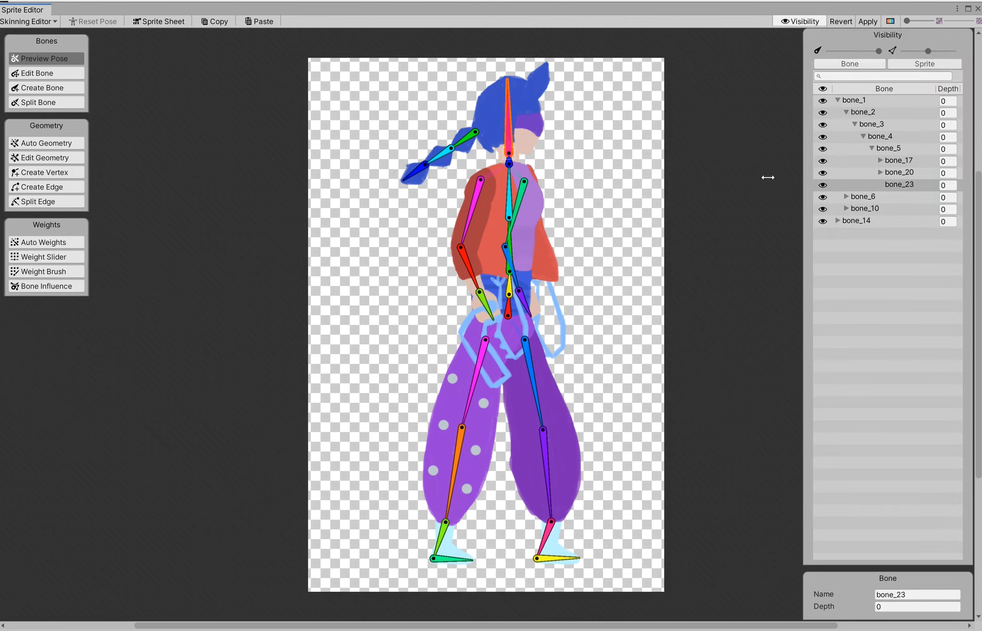
pyautogui.click(853, 101)
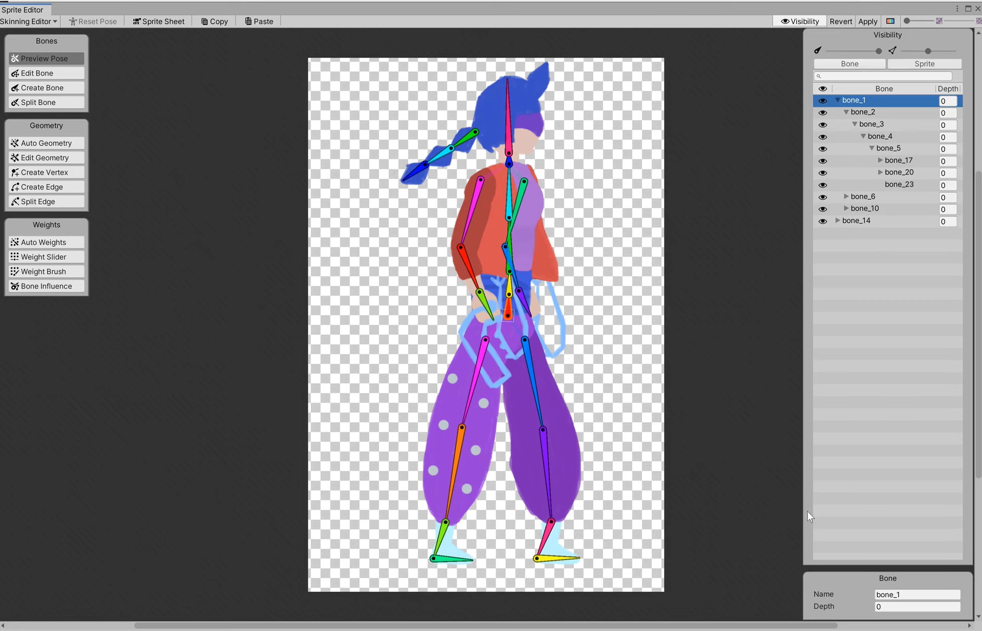
pyautogui.click(901, 595)
pyautogui.write('Bot')
pyautogui.press('BackSpace')
pyautogui.press('BackSpace')
pyautogui.press('BackSpace')
pyautogui.write('Hip')
pyautogui.press('Return')
pyautogui.click(877, 596)
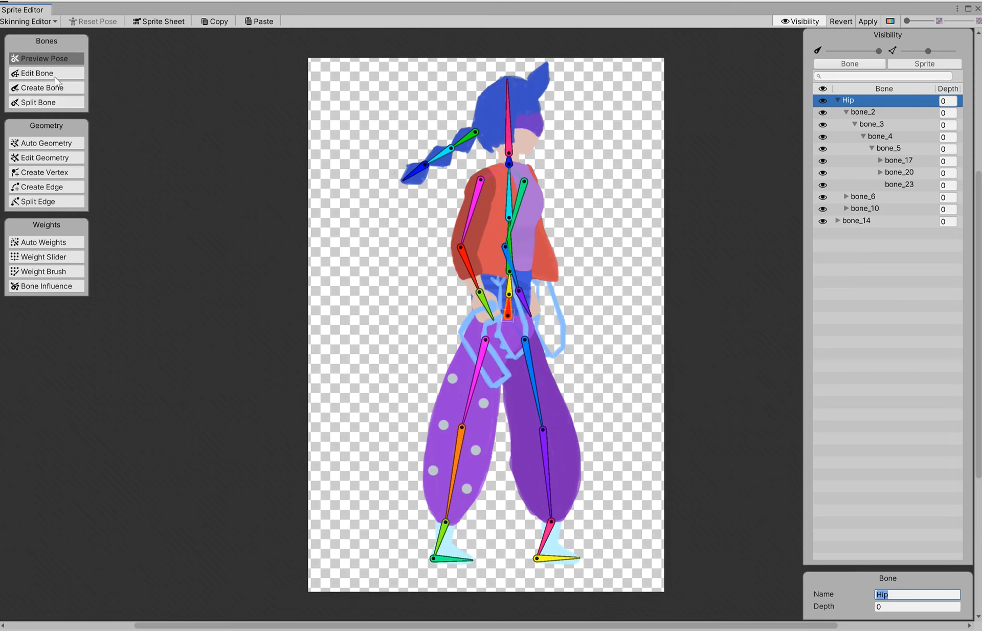
# Move the Hip bone in the pose preview, inspect the bone_14 braid chain in the hierarchy, and reset the pose
pyautogui.click(54, 59)
pyautogui.click(507, 316)
pyautogui.moveTo(506, 316); pyautogui.dragTo(587, 336)
pyautogui.click(870, 222)
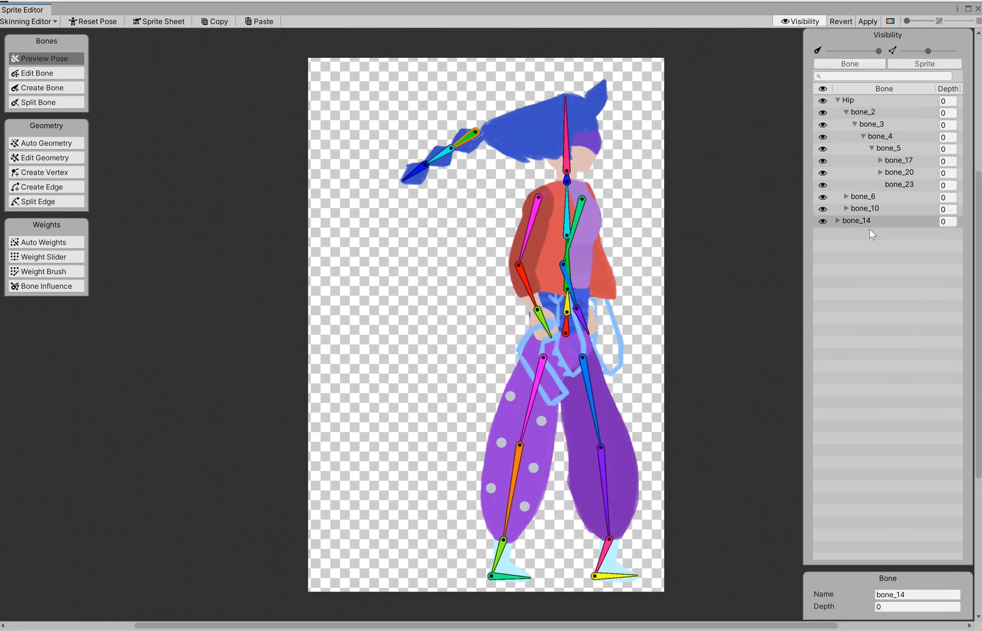
pyautogui.click(837, 221)
pyautogui.click(868, 233)
pyautogui.click(847, 232)
pyautogui.click(870, 246)
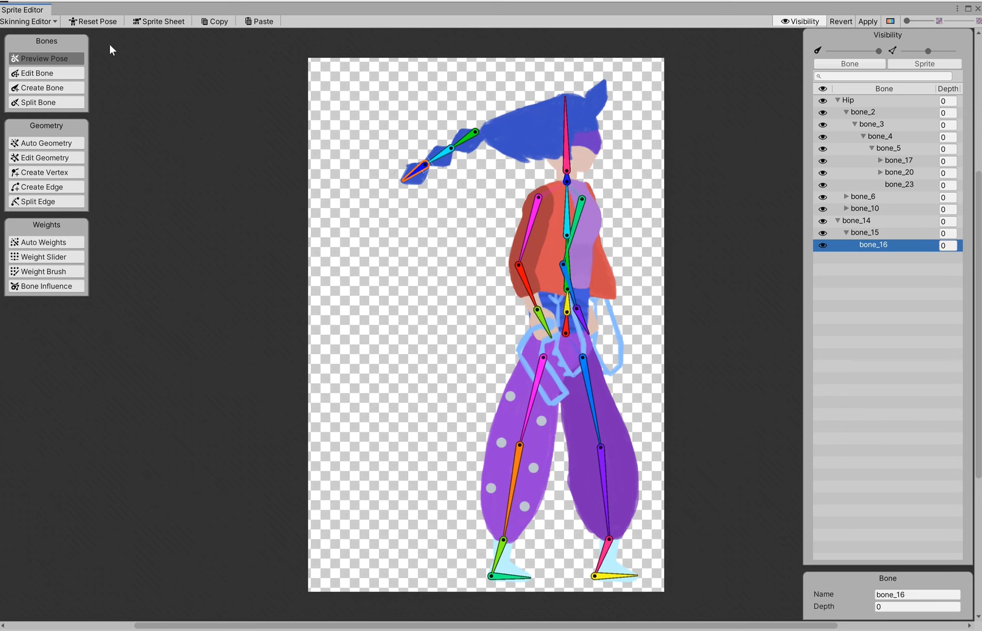
pyautogui.click(94, 23)
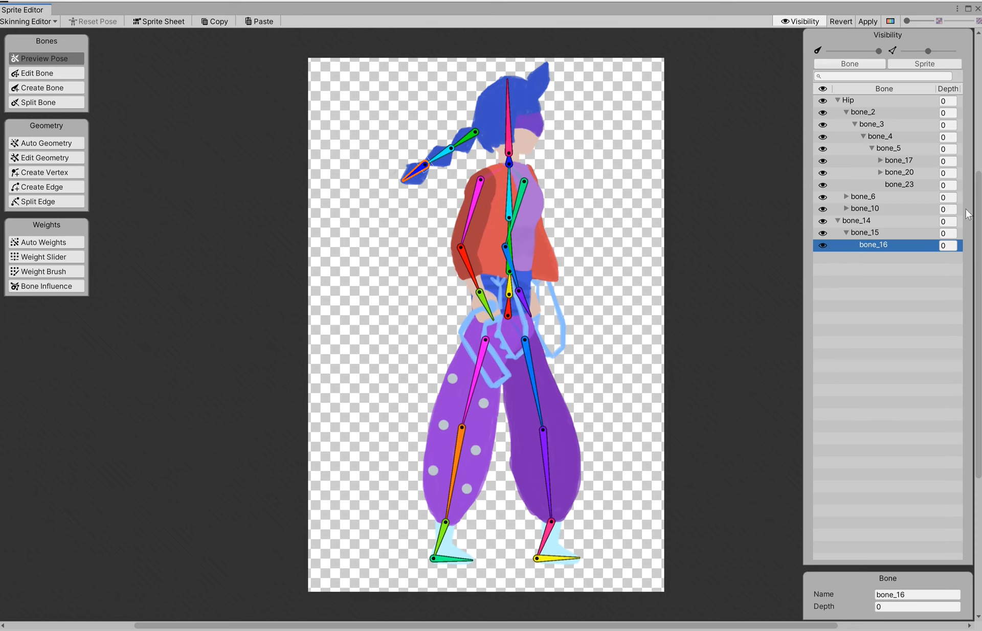
# Try parenting the braid chain bone_14 to Hip, testing it with hip and head rotations and resetting the pose
pyautogui.click(839, 221)
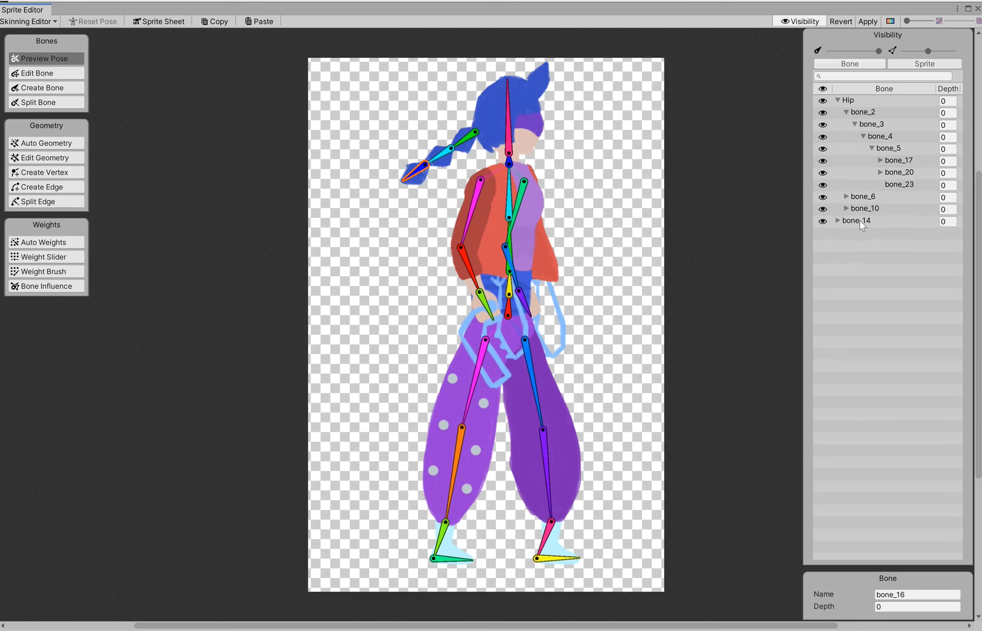
pyautogui.click(860, 220)
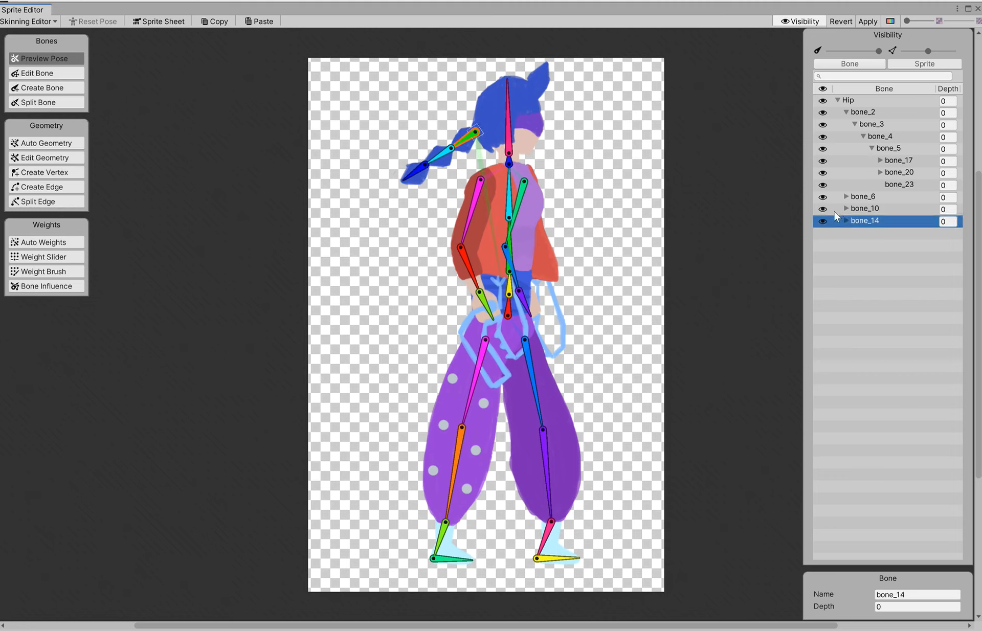
pyautogui.moveTo(514, 313); pyautogui.dragTo(541, 247)
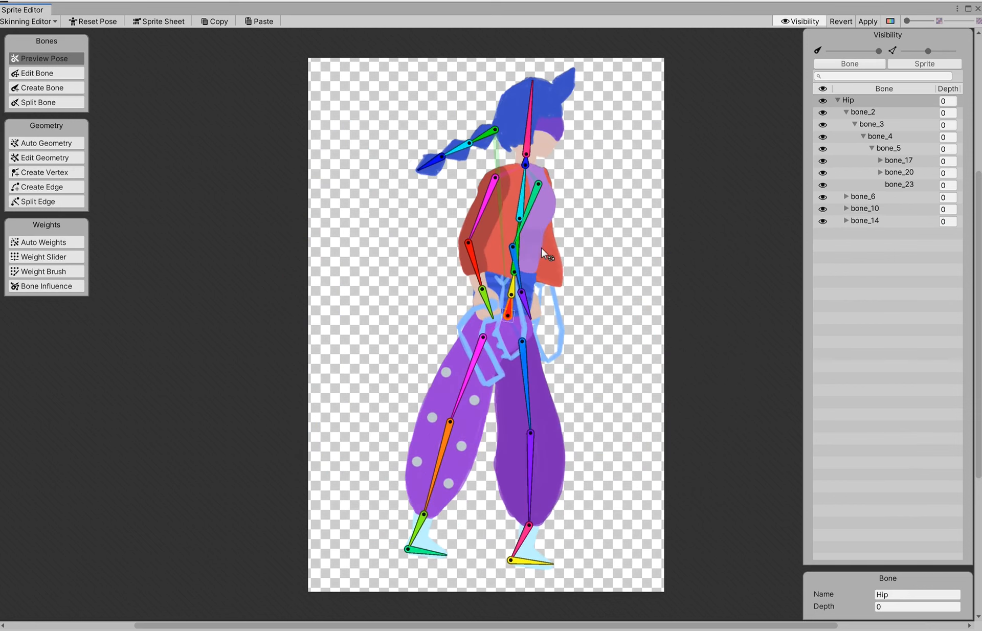
pyautogui.click(94, 24)
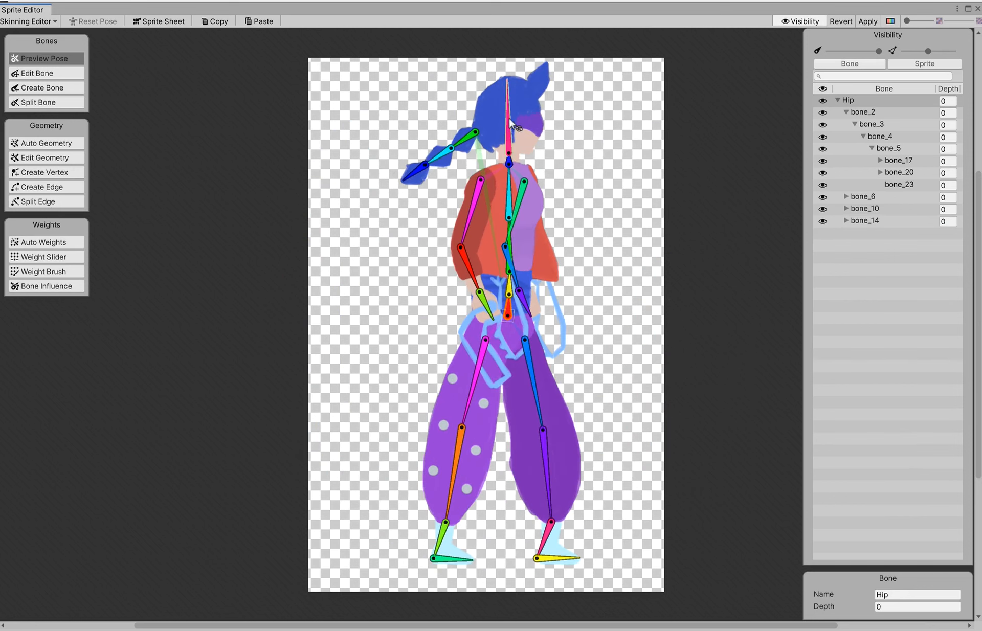
pyautogui.moveTo(509, 116); pyautogui.dragTo(480, 116)
pyautogui.click(93, 21)
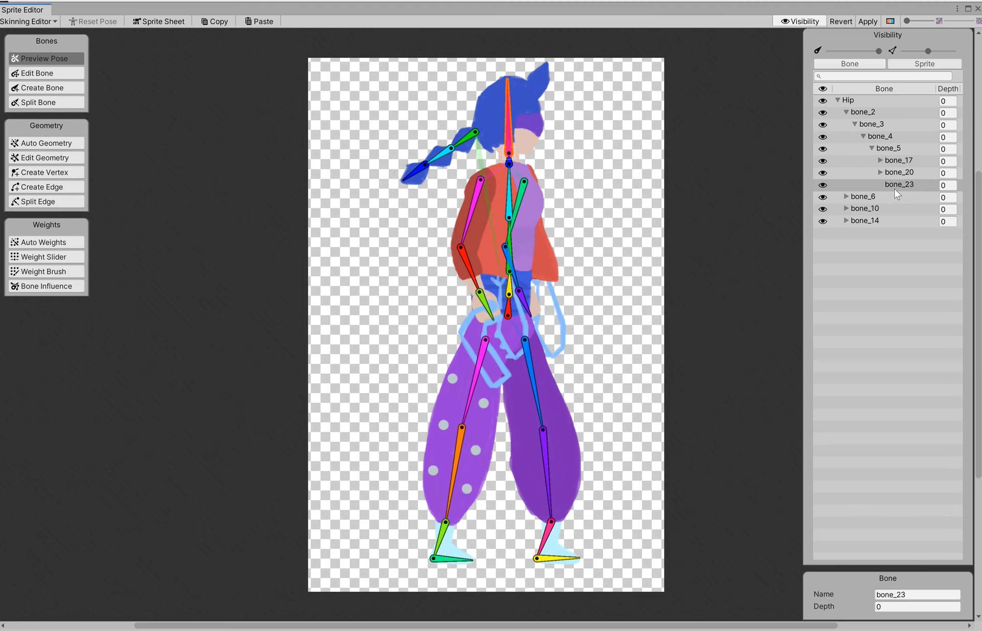
# Parent the braid chain bone_14 to the head bone bone_23
pyautogui.click(864, 223)
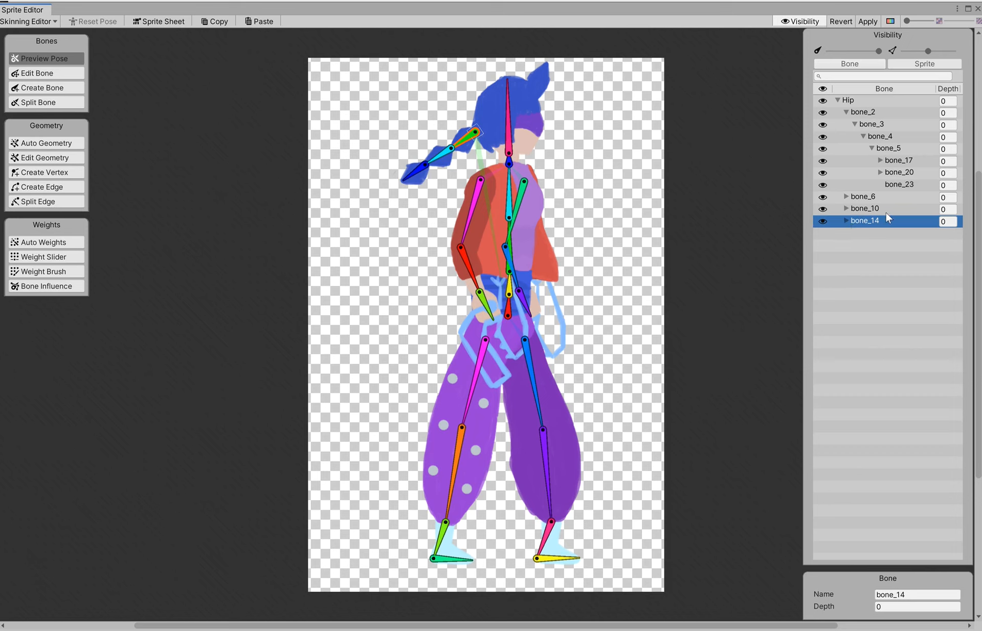
pyautogui.moveTo(884, 225); pyautogui.dragTo(913, 184)
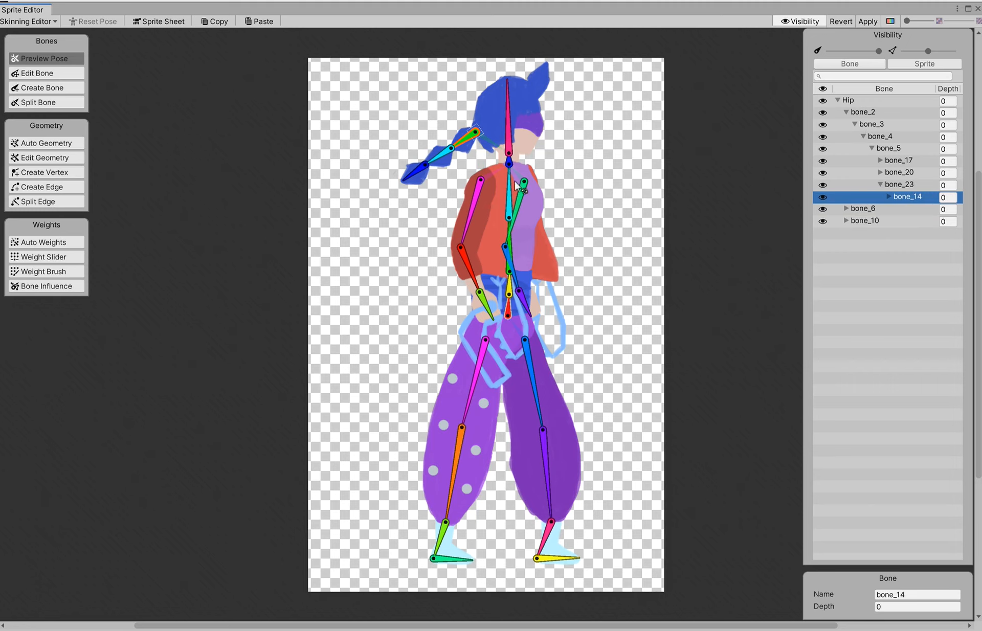
# Test the braid parenting by rotating the Hip bone and the head bone bone_23, resetting the pose after each
pyautogui.moveTo(553, 324); pyautogui.dragTo(534, 281)
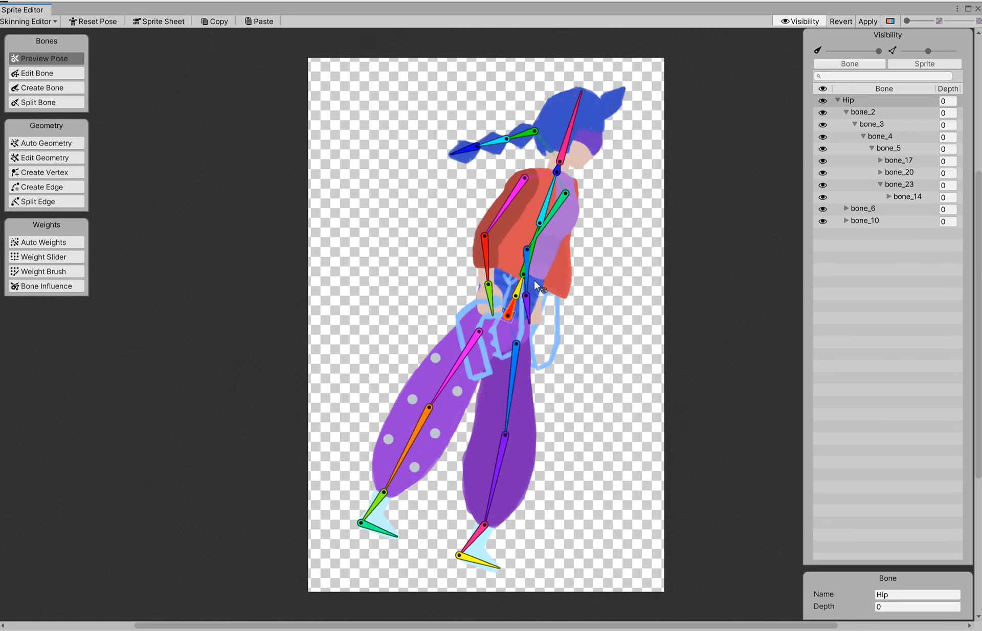
pyautogui.click(115, 24)
pyautogui.moveTo(514, 122); pyautogui.dragTo(509, 94)
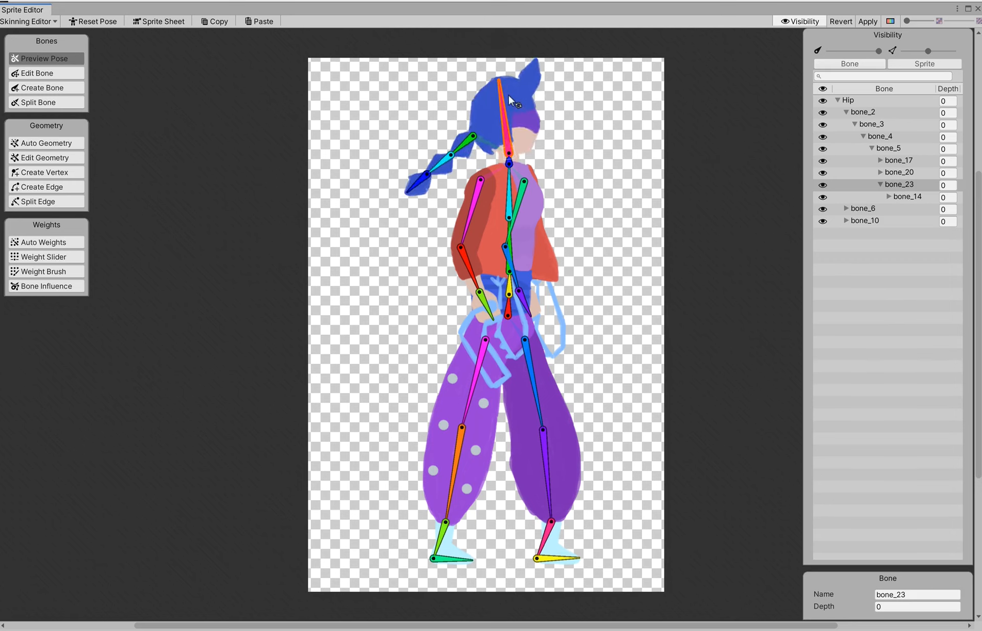
pyautogui.click(103, 23)
# Test bending the dotted leg at bone_7 and the dark red arm at its forearm and bone_17, and reset the pose
pyautogui.moveTo(451, 481); pyautogui.dragTo(383, 445)
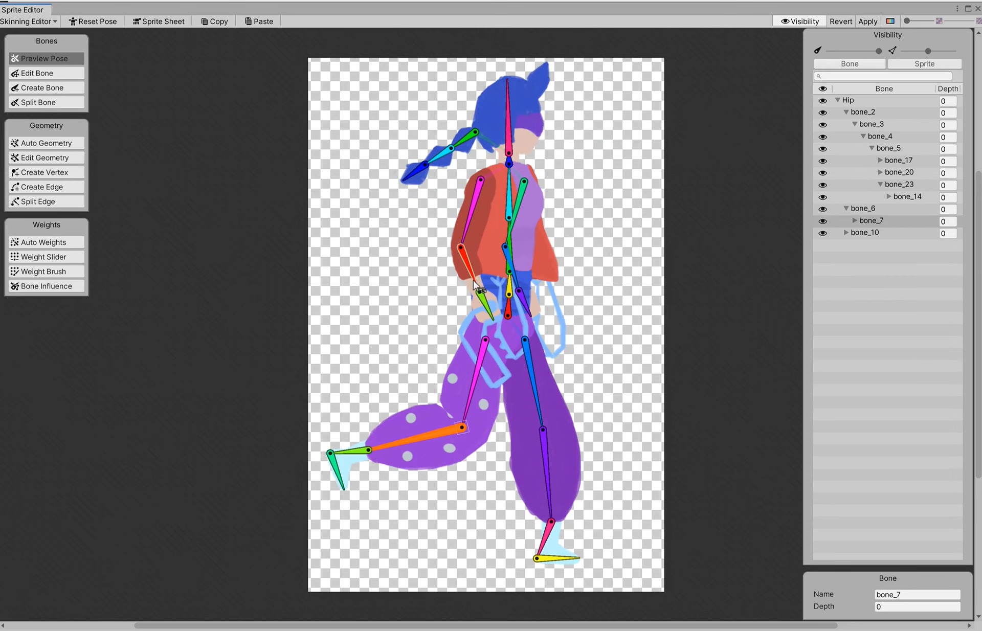
pyautogui.moveTo(476, 279); pyautogui.dragTo(382, 244)
pyautogui.moveTo(463, 223); pyautogui.dragTo(482, 231)
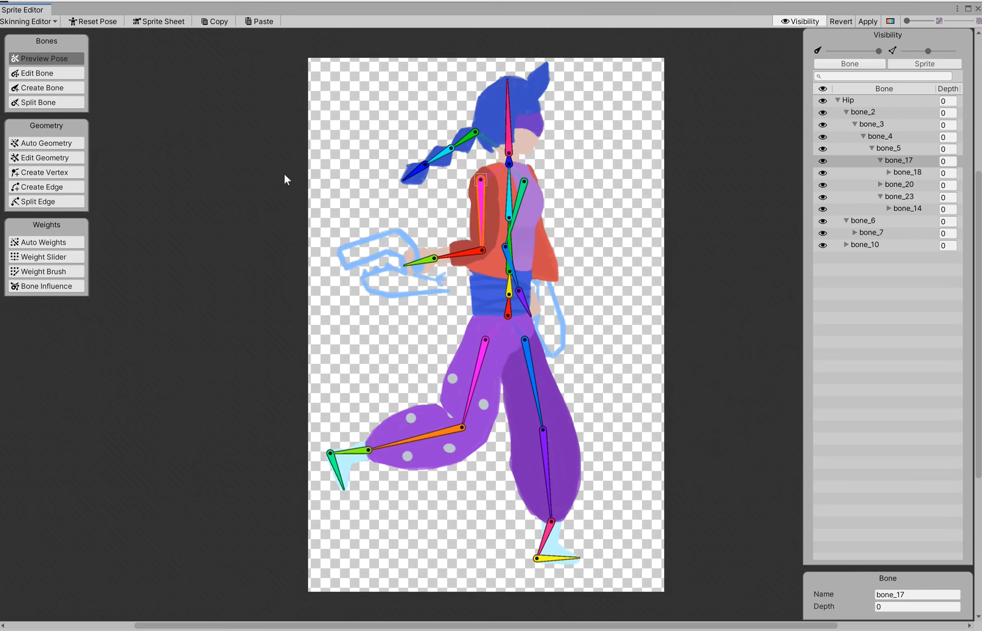
pyautogui.click(103, 22)
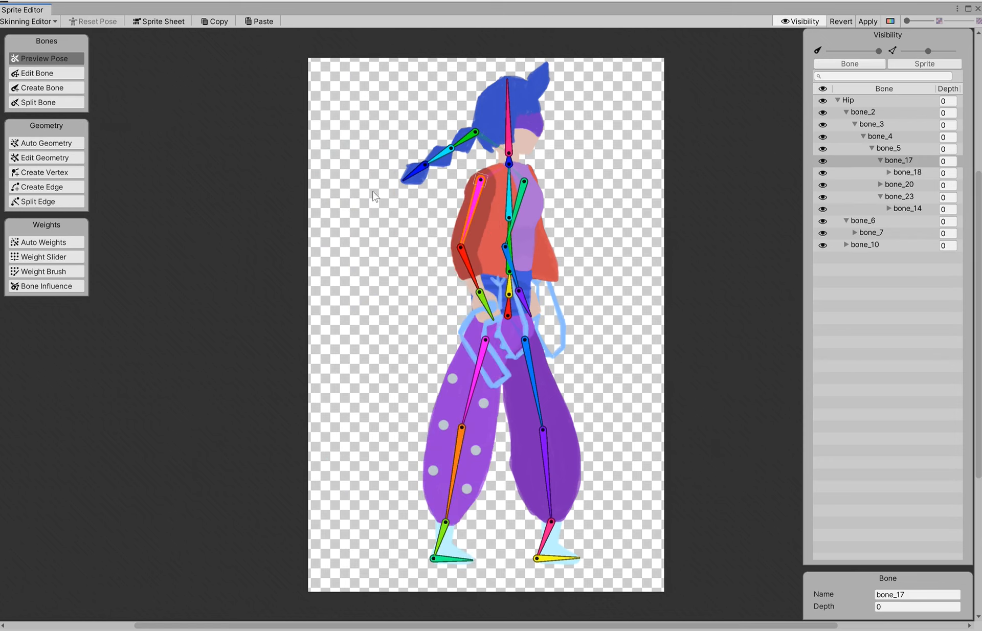
# Examine which bones influence the torso sprite Layer 7, checking bone_21, bone_2, bone_3 and bone_17
pyautogui.click(52, 244)
pyautogui.click(51, 143)
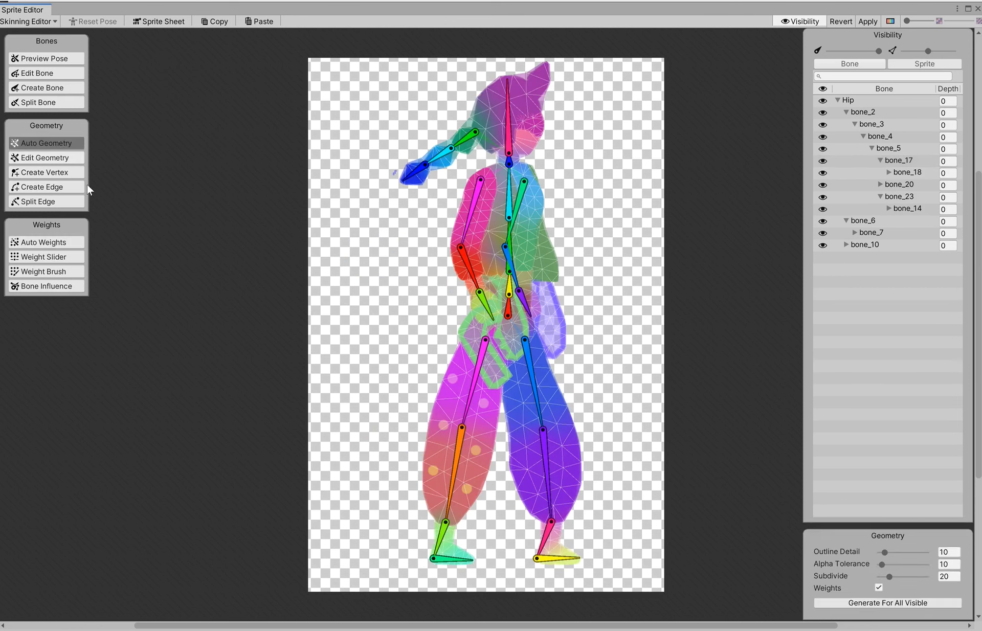
pyautogui.click(51, 287)
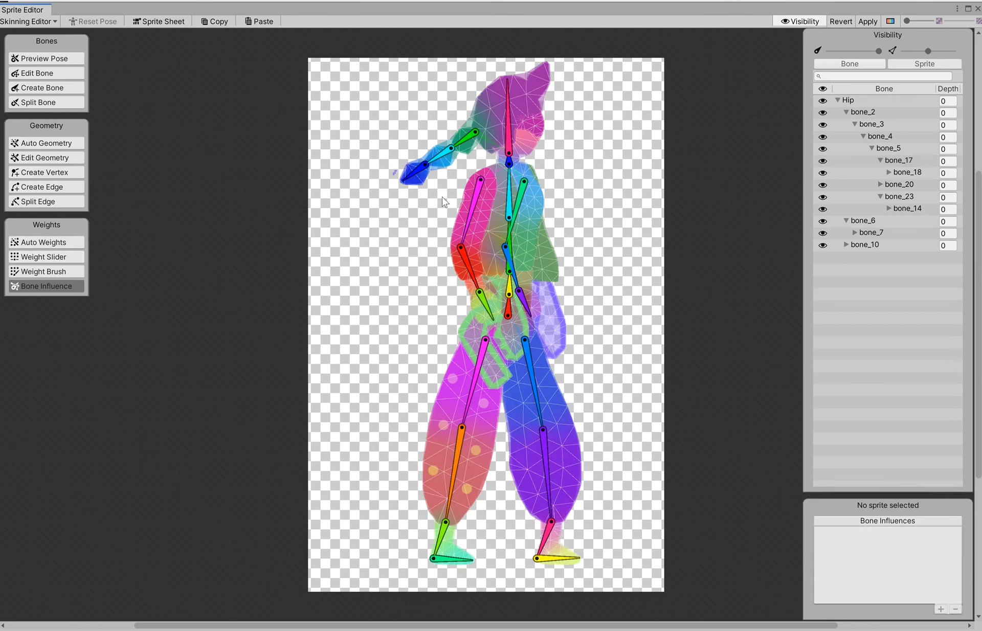
pyautogui.click(496, 229)
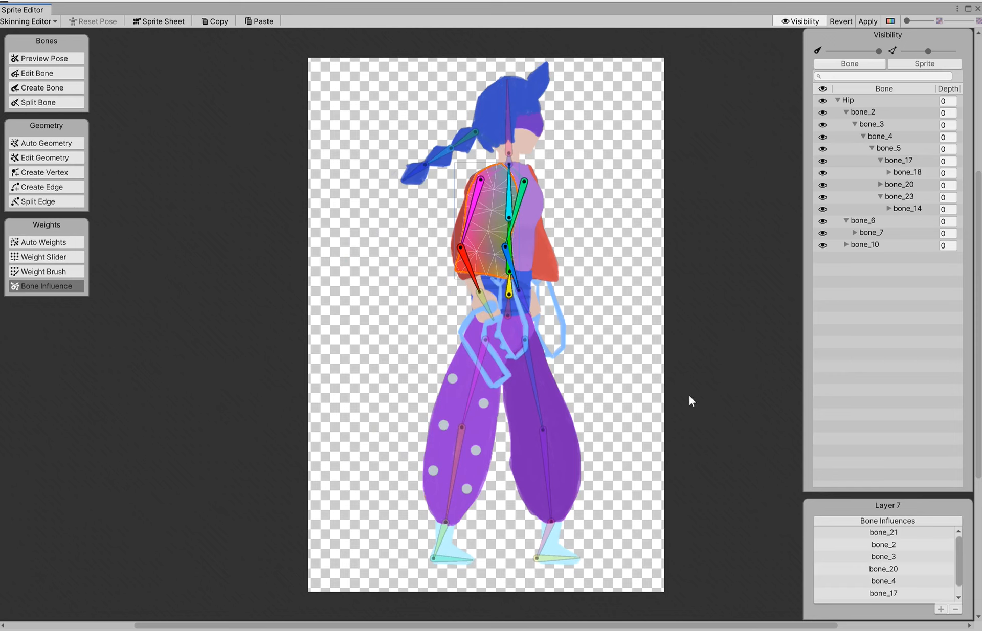
pyautogui.click(904, 534)
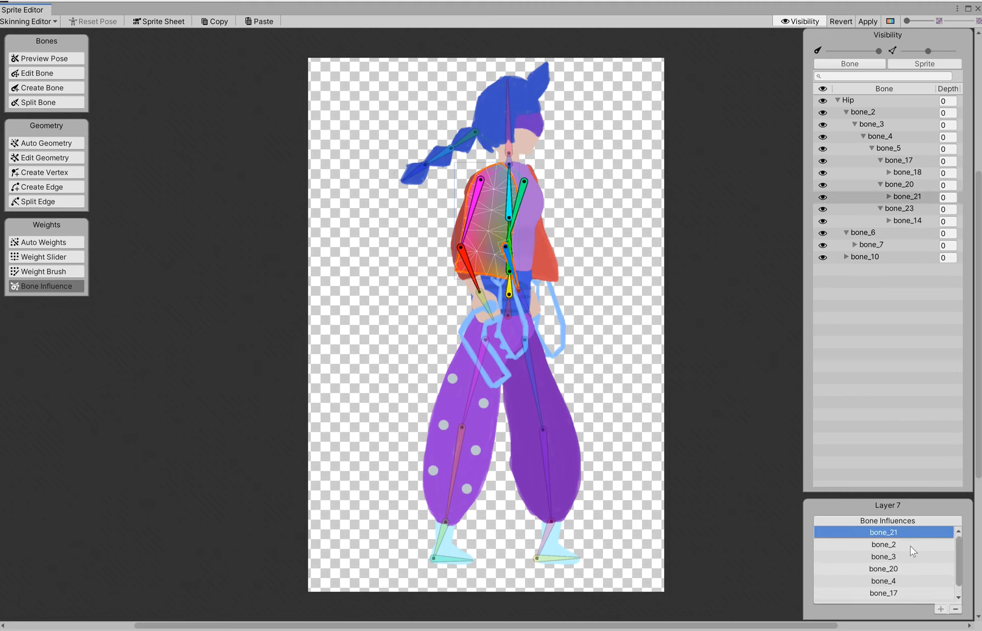
pyautogui.click(909, 552)
pyautogui.click(907, 543)
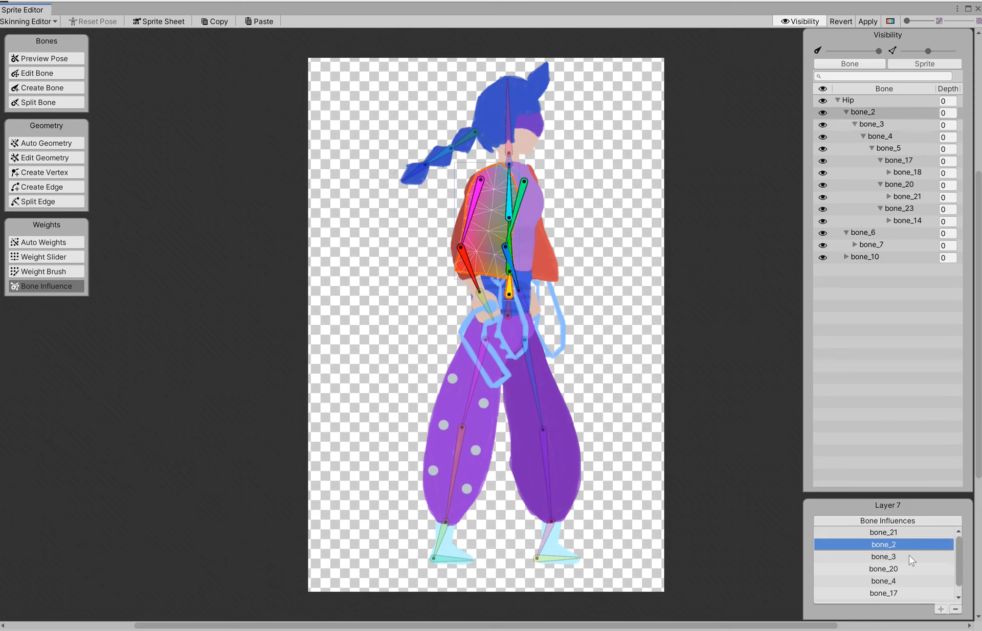
pyautogui.click(910, 556)
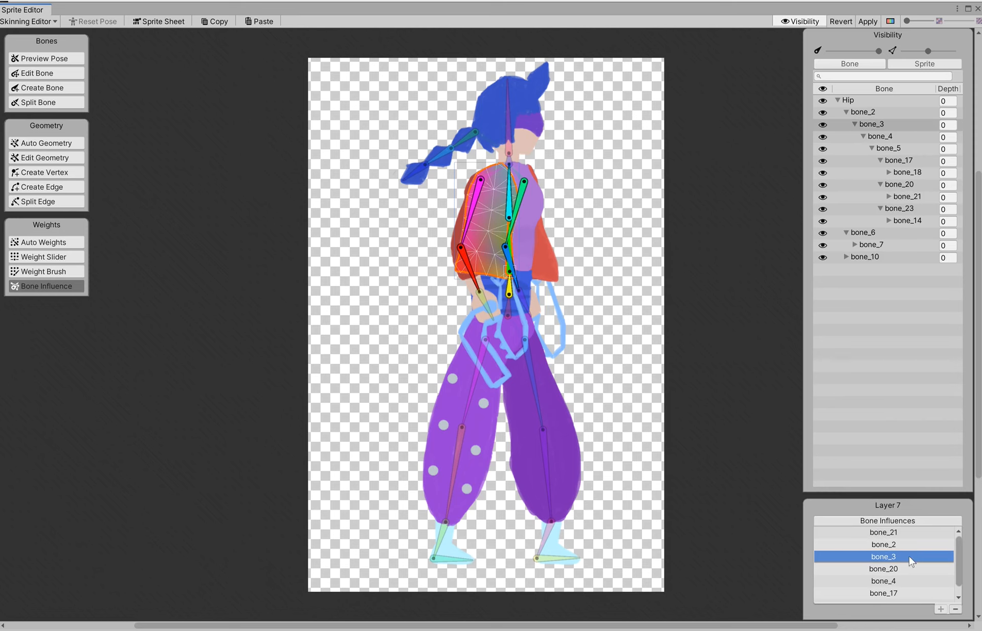
pyautogui.click(911, 596)
pyautogui.scroll(-1, 944, 582)
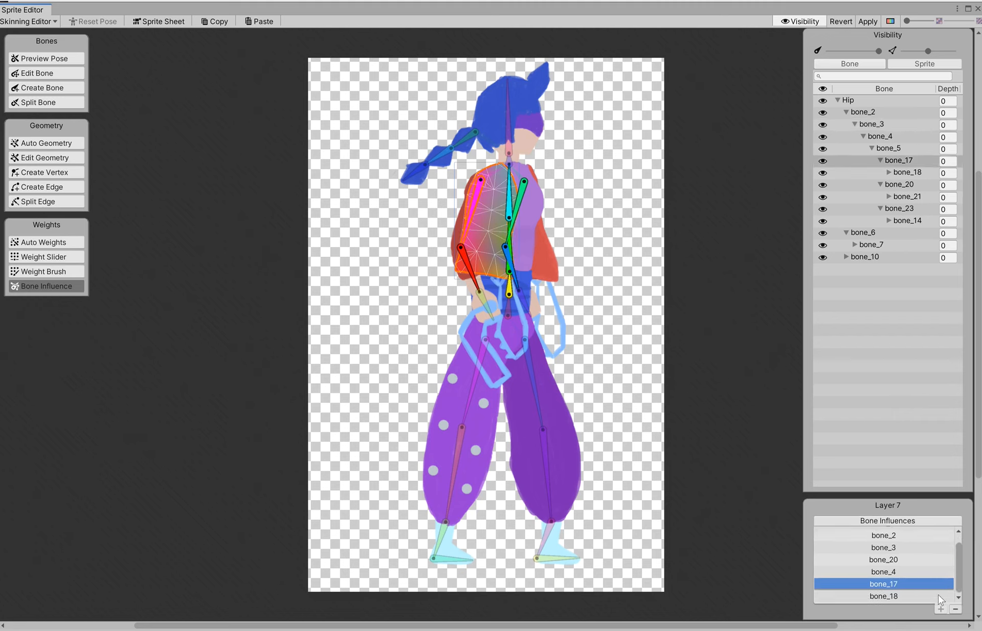
# Remove bone_18, bone_17 and bone_4 from the torso sprite's bone influences
pyautogui.click(938, 595)
pyautogui.click(956, 609)
pyautogui.click(949, 595)
pyautogui.click(956, 609)
pyautogui.click(950, 583)
pyautogui.click(955, 609)
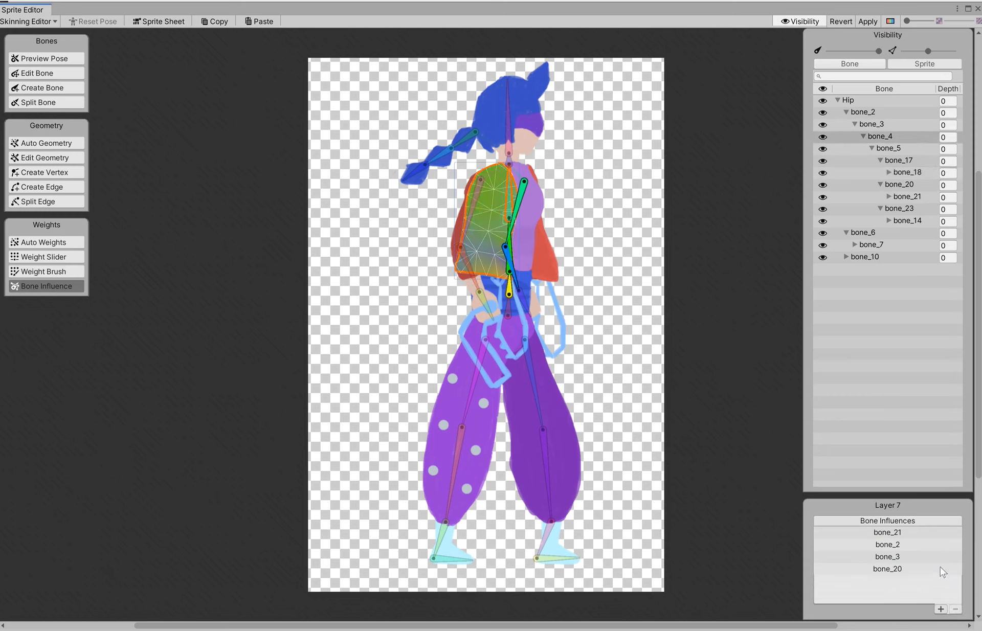
# Remove the remaining influences bone_3, bone_20, bone_2 and bone_21 from the torso sprite
pyautogui.click(955, 609)
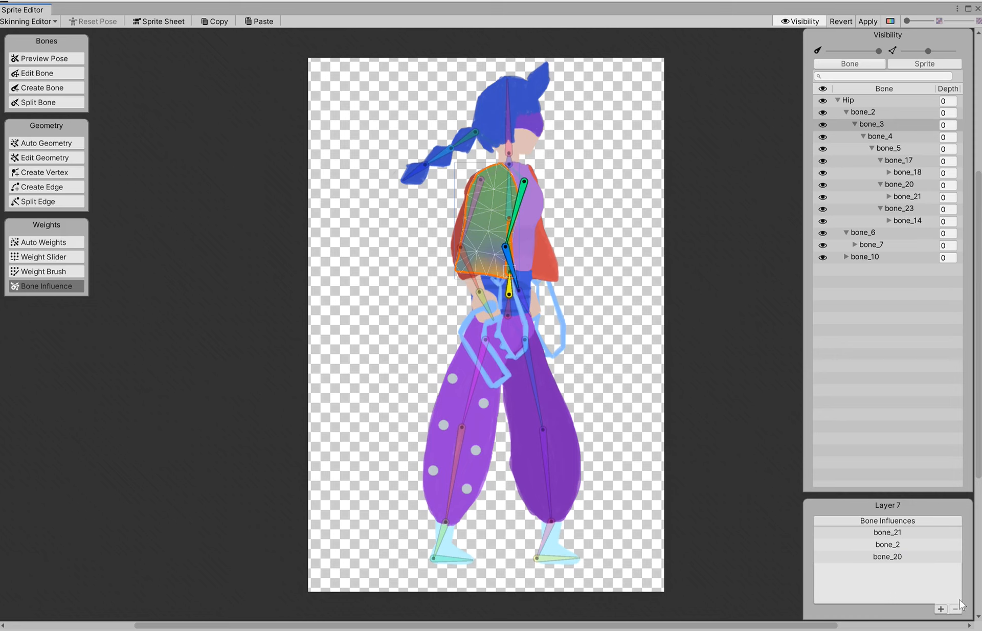
pyautogui.click(947, 557)
pyautogui.click(957, 610)
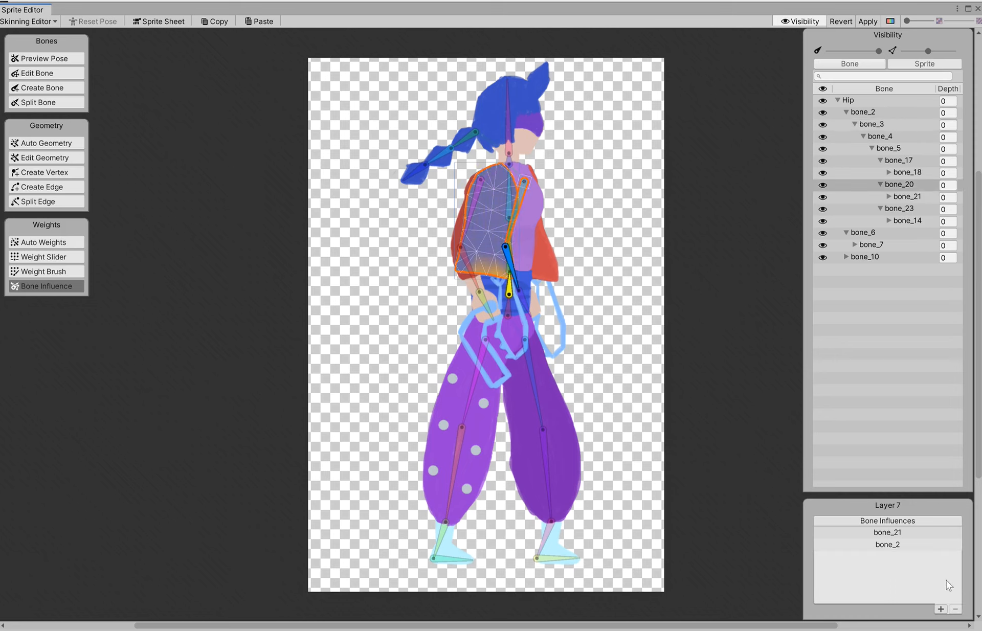
pyautogui.click(931, 545)
pyautogui.click(955, 609)
pyautogui.click(939, 533)
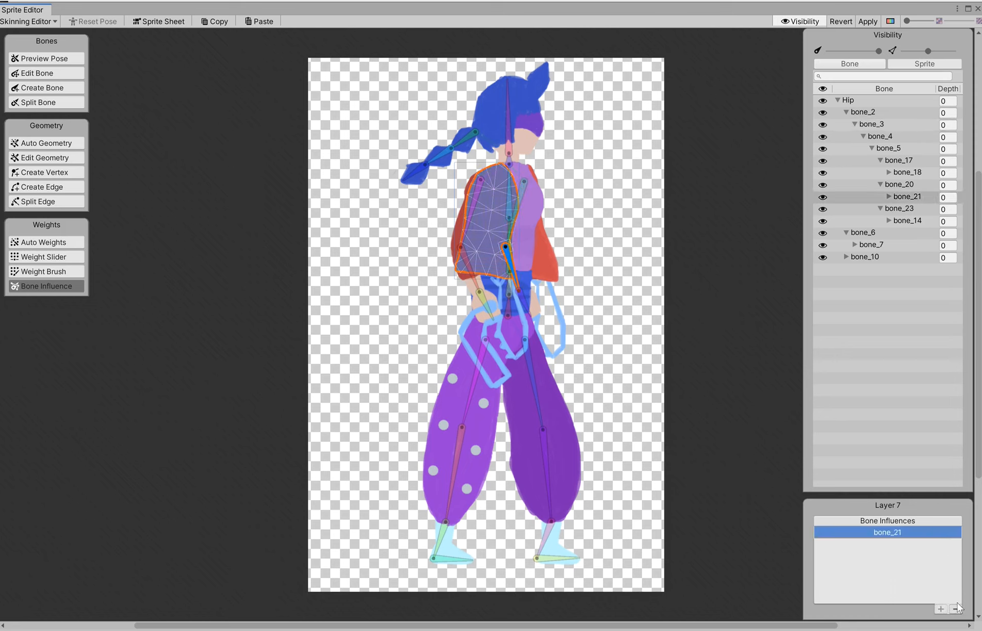
pyautogui.click(955, 610)
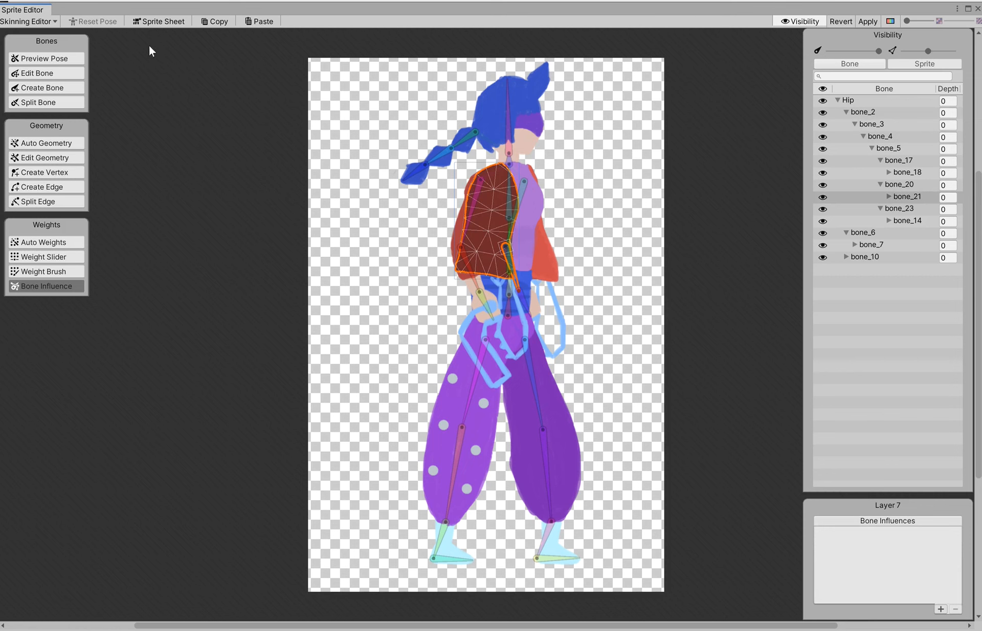
# Deselect the torso sprite and generate automatic weights for all sprites with Associate Bones off
pyautogui.click(63, 240)
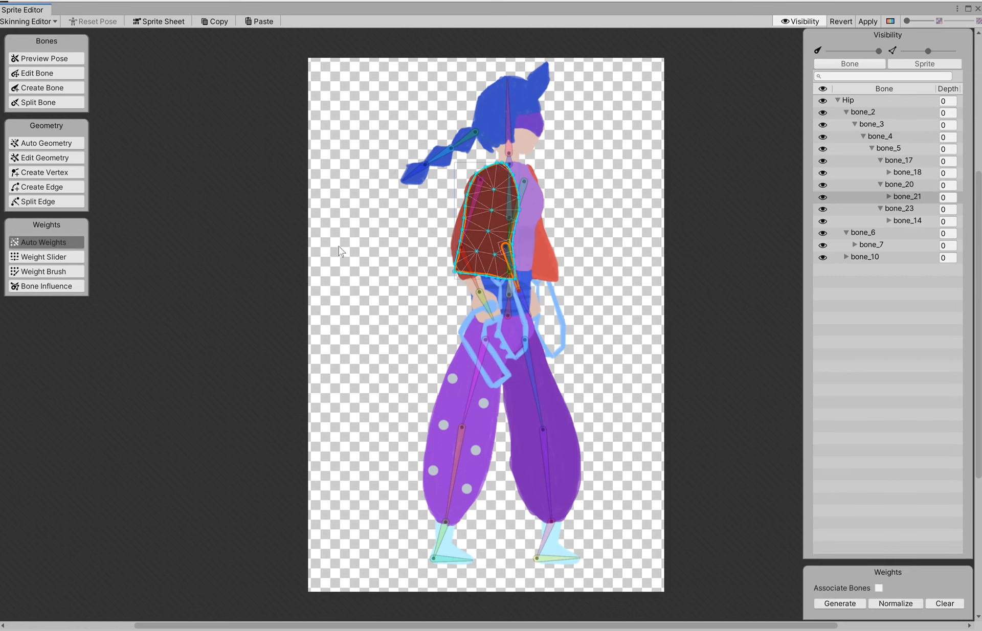
pyautogui.click(349, 237)
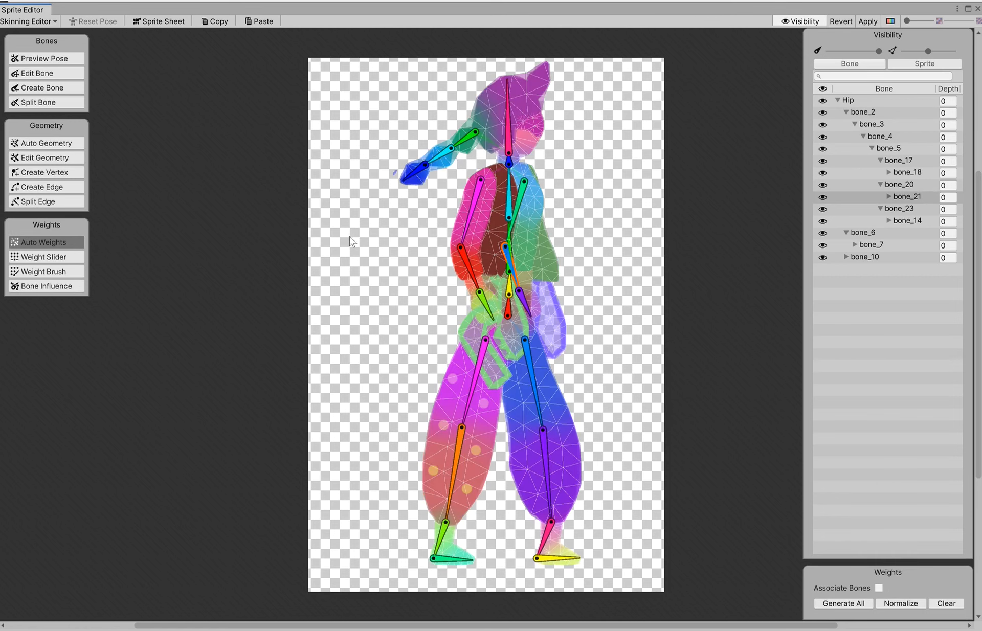
pyautogui.click(829, 604)
# Test the torso in the pose preview by rotating the arm and bone_4 and moving Hip, and undo the pose changes
pyautogui.click(32, 59)
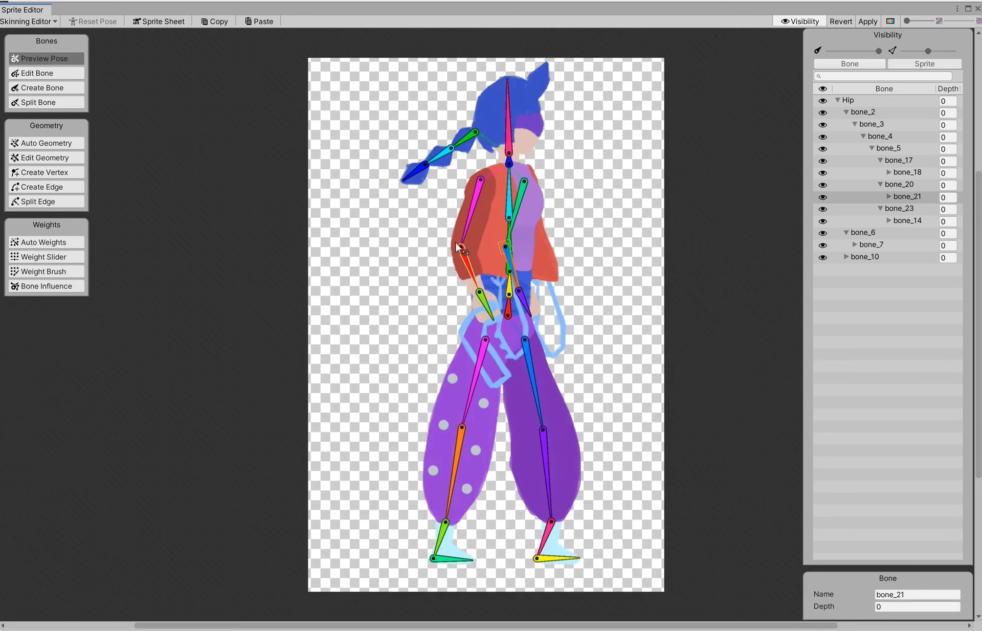
pyautogui.moveTo(467, 223); pyautogui.dragTo(509, 199)
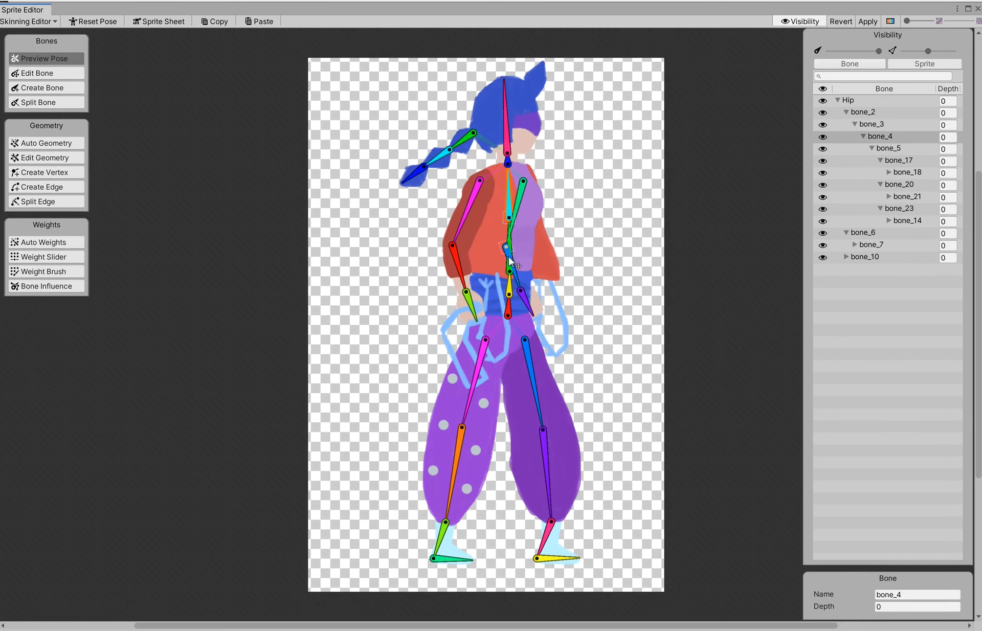
pyautogui.moveTo(508, 313)
pyautogui.mouseDown()
pyautogui.moveTo(540, 306)
pyautogui.moveTo(641, 346)
pyautogui.moveTo(583, 302)
pyautogui.moveTo(480, 289)
pyautogui.moveTo(526, 309)
pyautogui.mouseUp()
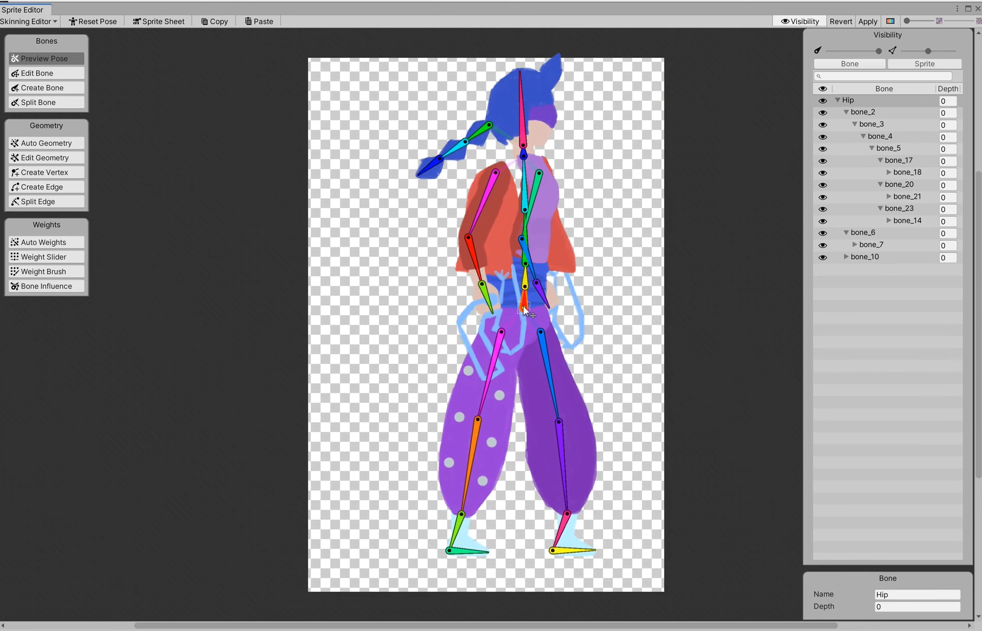
pyautogui.hotkey('ctrl', 'z')
pyautogui.hotkey('ctrl', 'z')
pyautogui.hotkey('ctrl', 'z')
pyautogui.hotkey('ctrl', 'z')
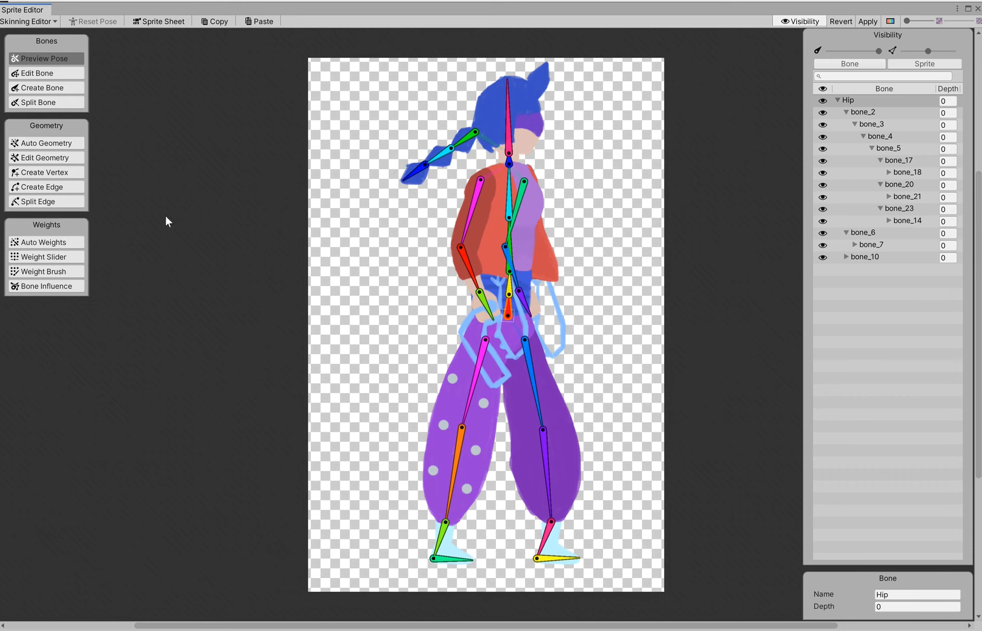
# Add the spine bones bone_4 and bone_3 to the torso sprite Layer 7's bone influences
pyautogui.click(488, 242)
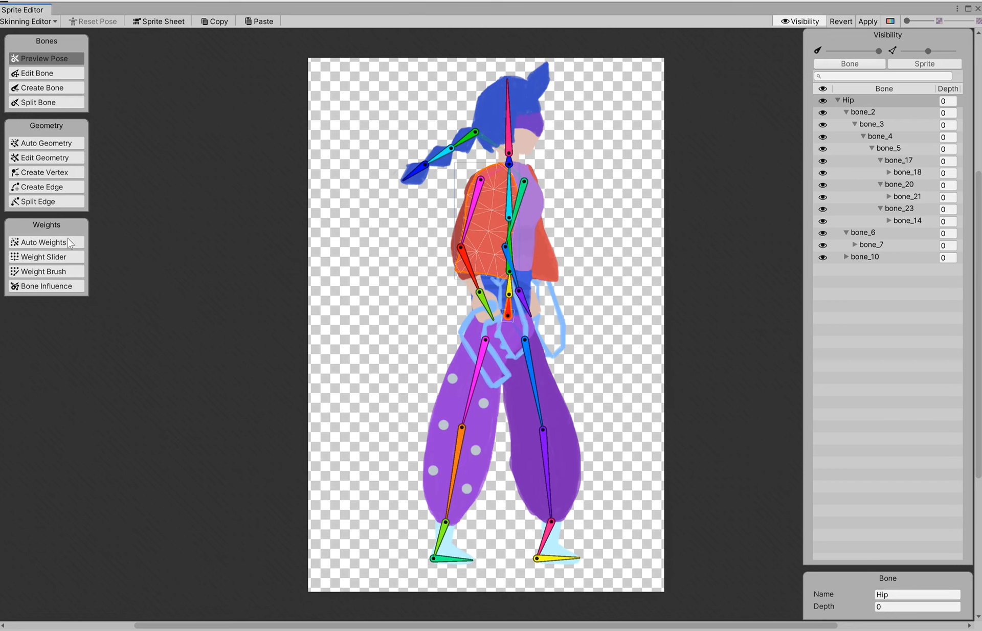
pyautogui.click(53, 287)
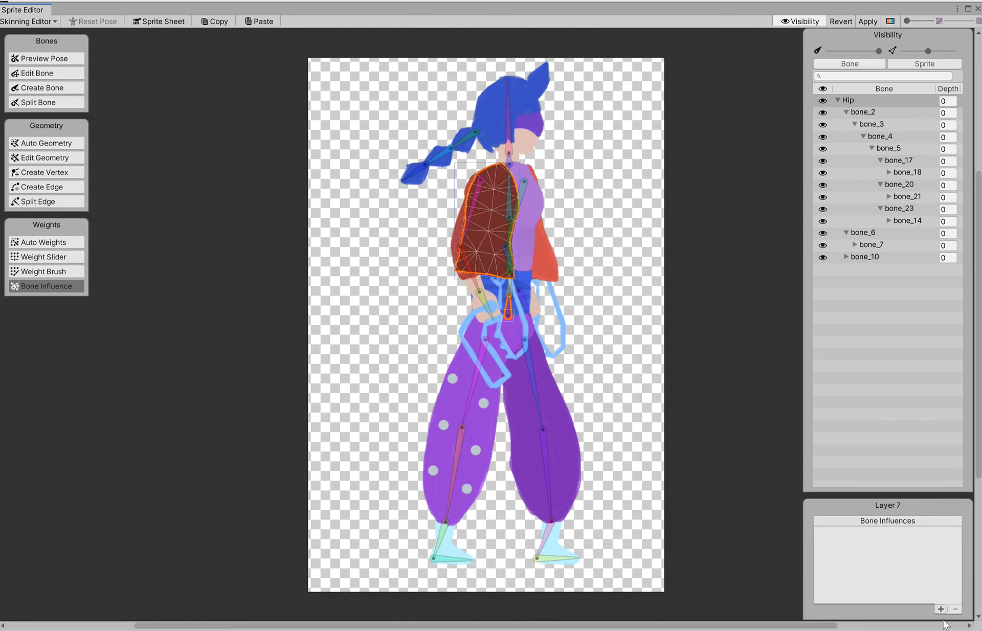
pyautogui.click(469, 204)
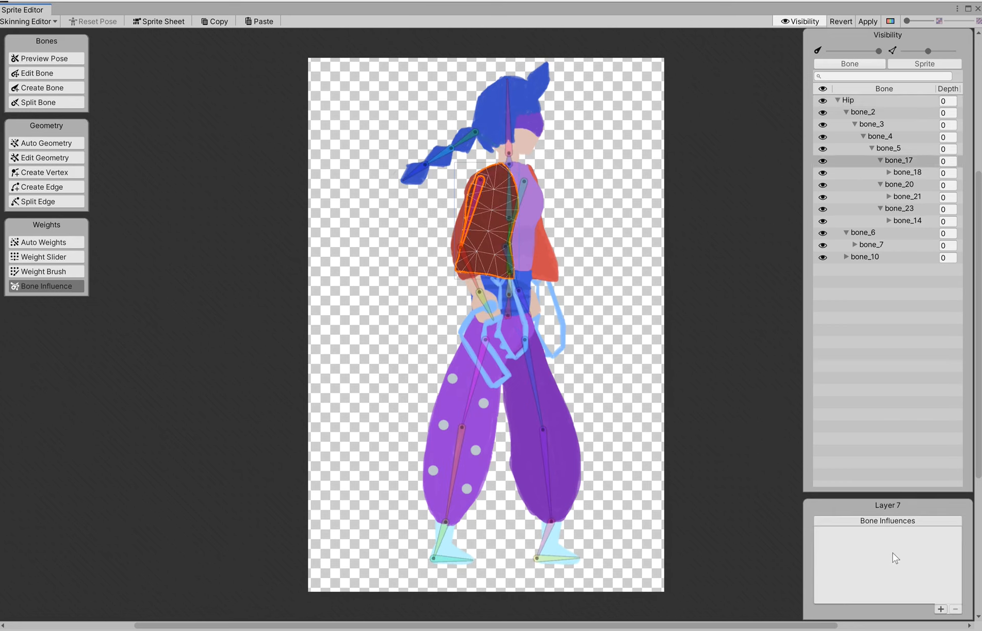
pyautogui.click(509, 190)
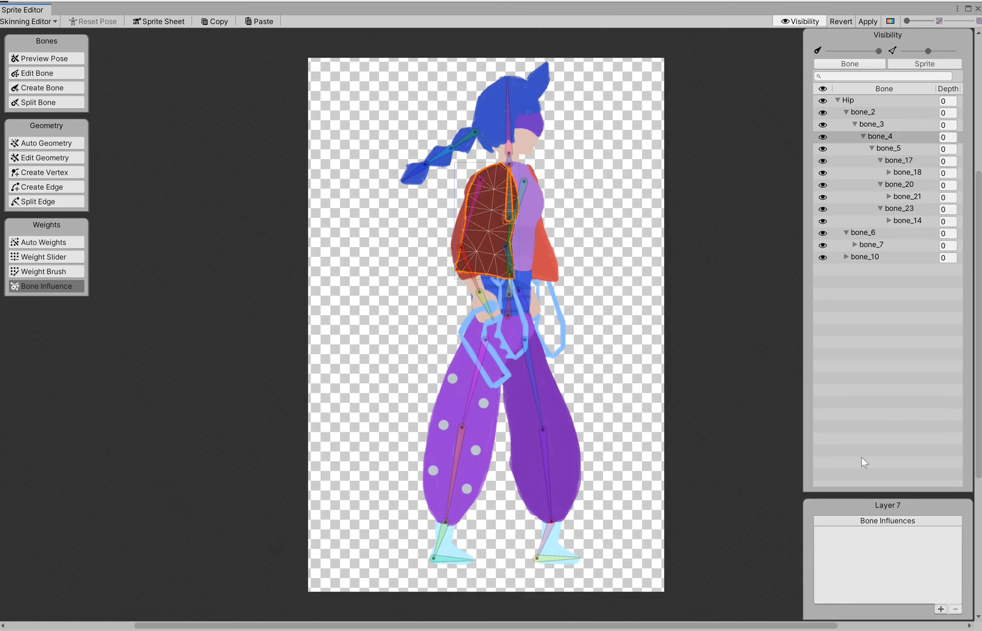
pyautogui.click(941, 609)
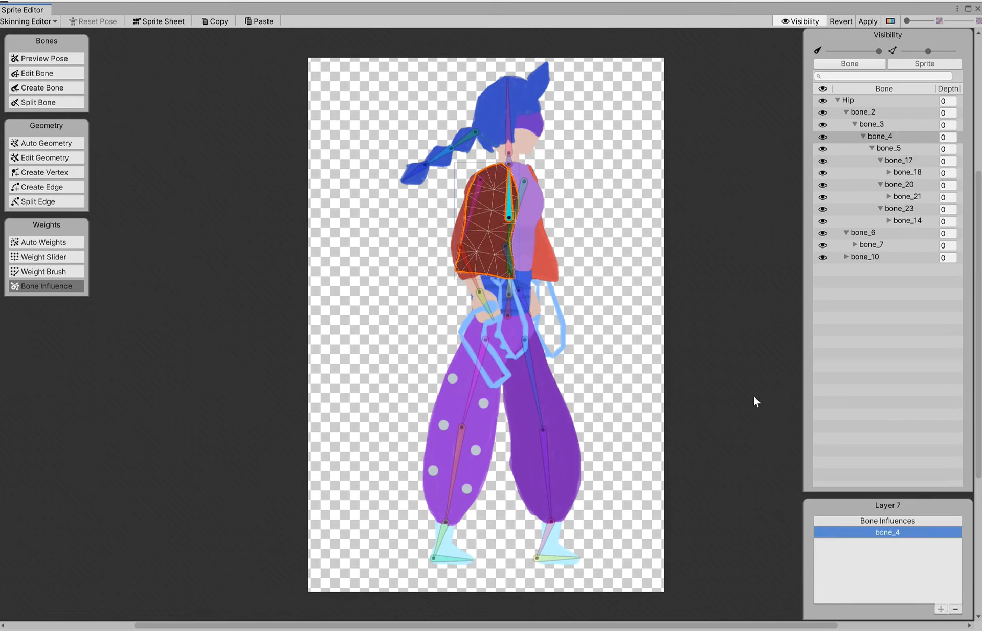
pyautogui.click(509, 243)
pyautogui.click(509, 246)
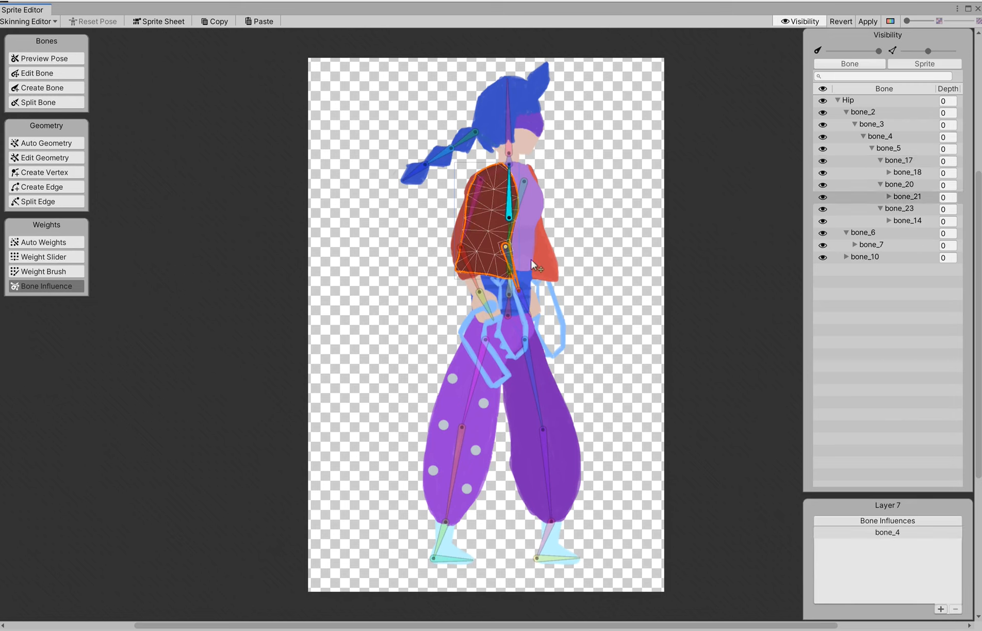
pyautogui.click(510, 234)
pyautogui.click(941, 608)
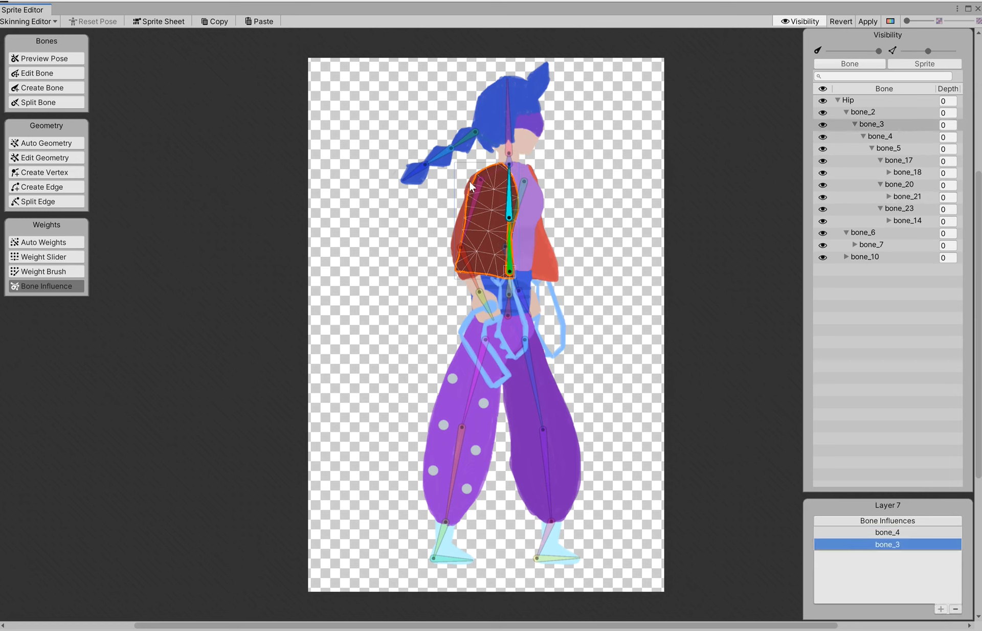
# Generate automatic weights for all sprites with no sprite selected and Associate Bones off
pyautogui.click(403, 249)
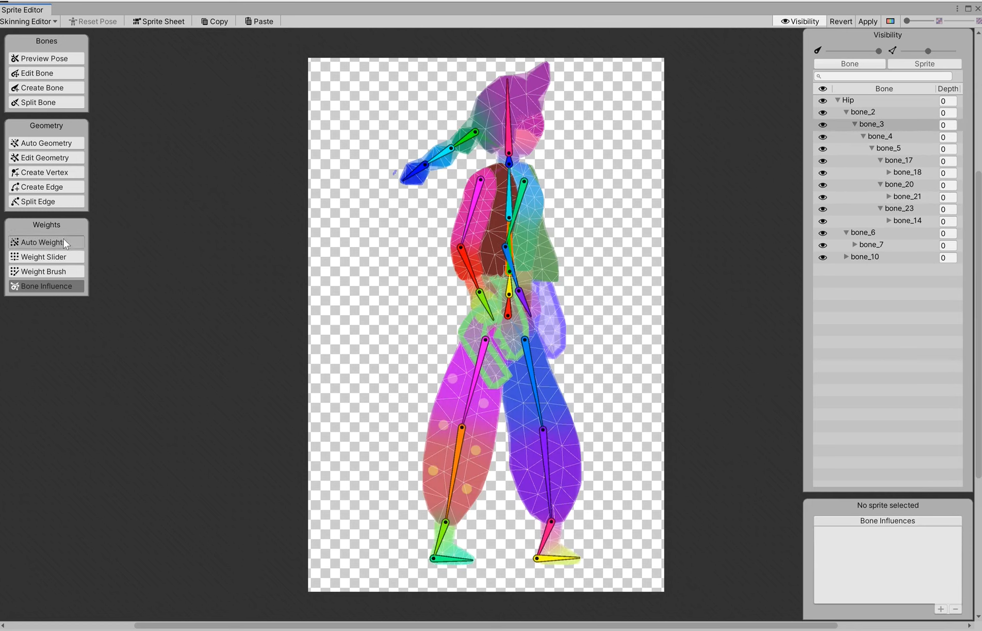
pyautogui.click(46, 242)
pyautogui.click(835, 604)
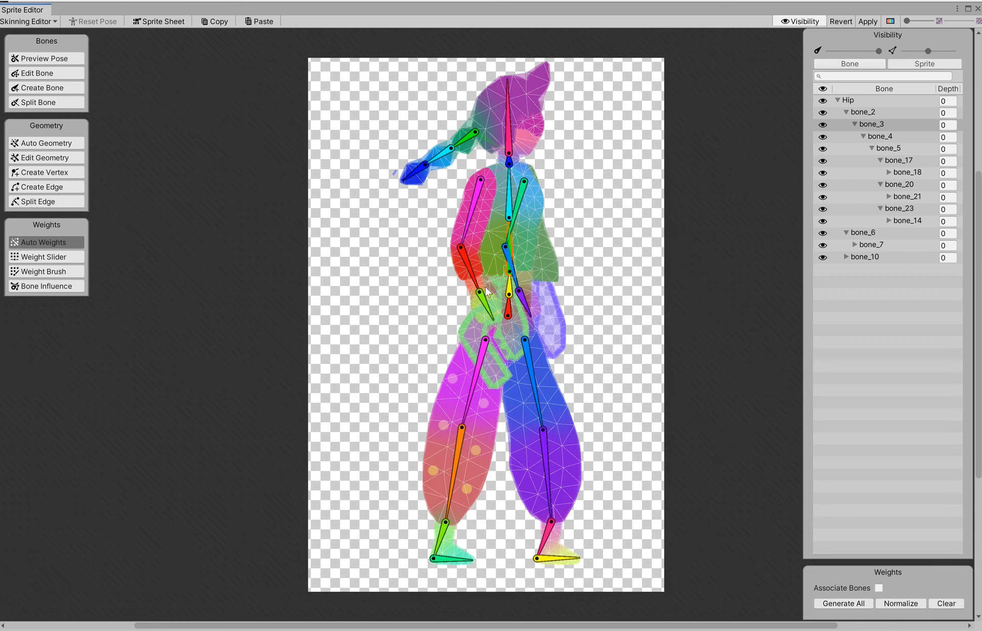
# Test the rig by rotating the Hip bone, reset the pose, and apply the skinning changes
pyautogui.moveTo(509, 310); pyautogui.dragTo(158, 119)
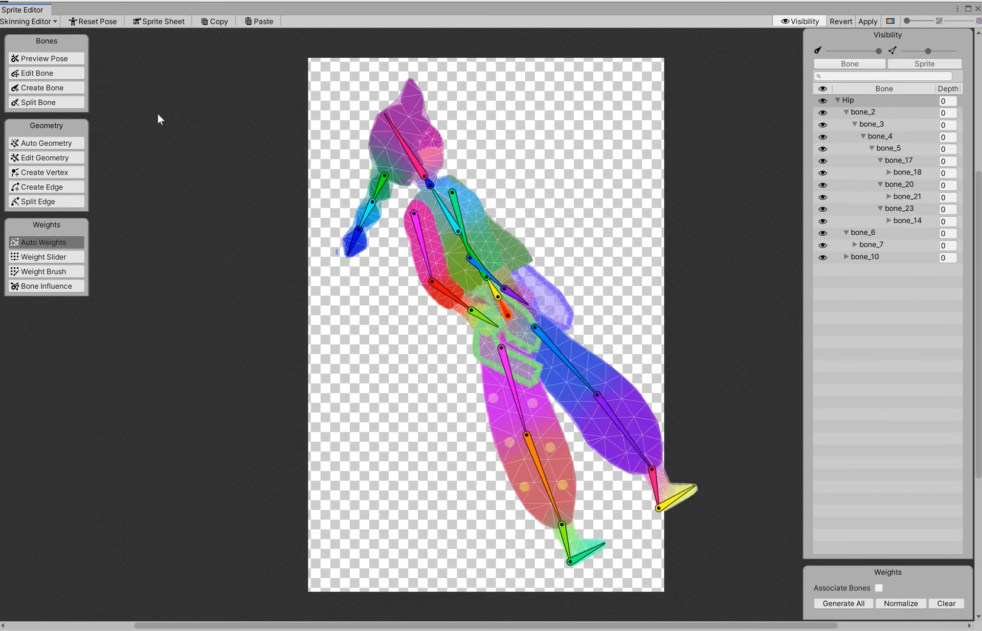
pyautogui.click(106, 21)
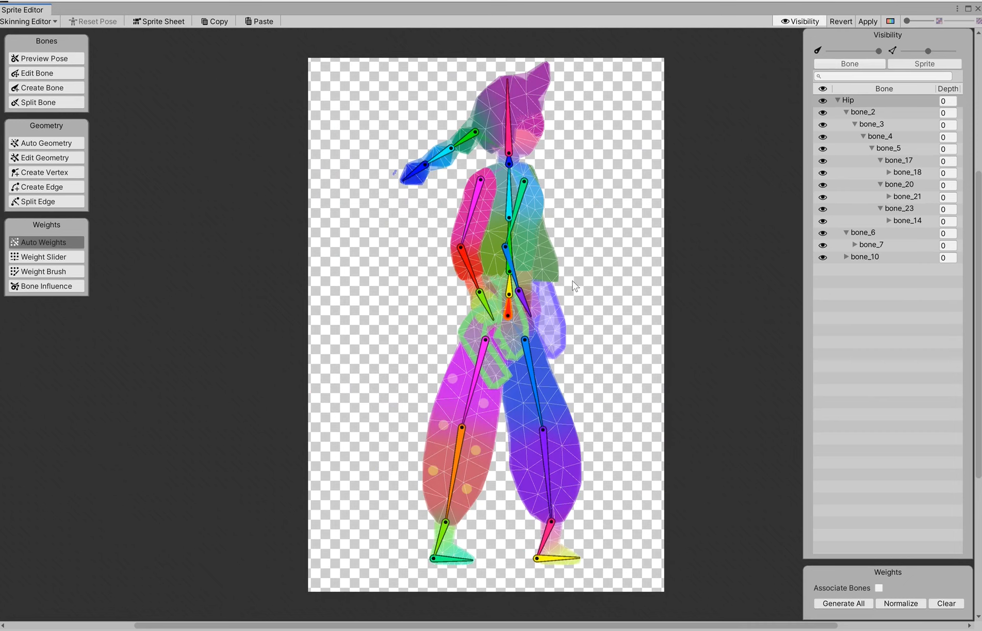
pyautogui.click(873, 24)
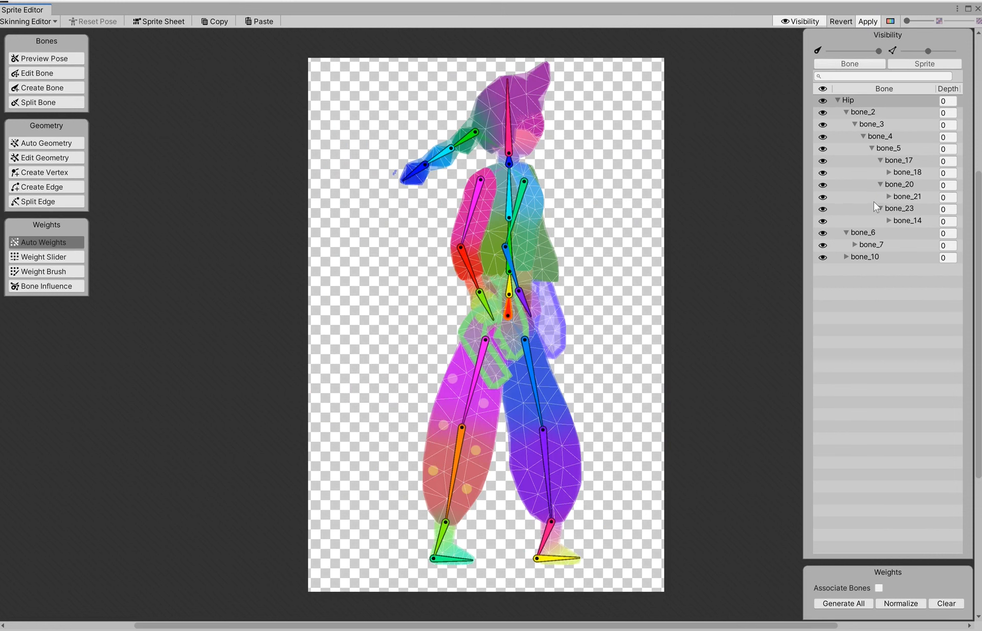
# Close the current rig's Sprite Editor and open the already rigged character RnGMainC2 in the Skinning Editor
pyautogui.click(978, 8)
pyautogui.click(620, 443)
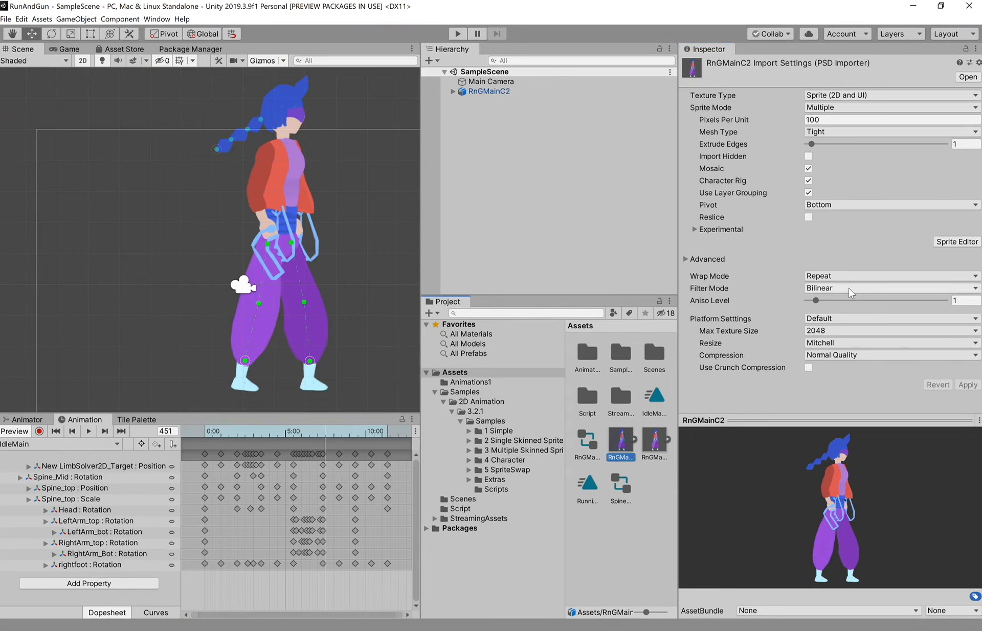
pyautogui.click(943, 241)
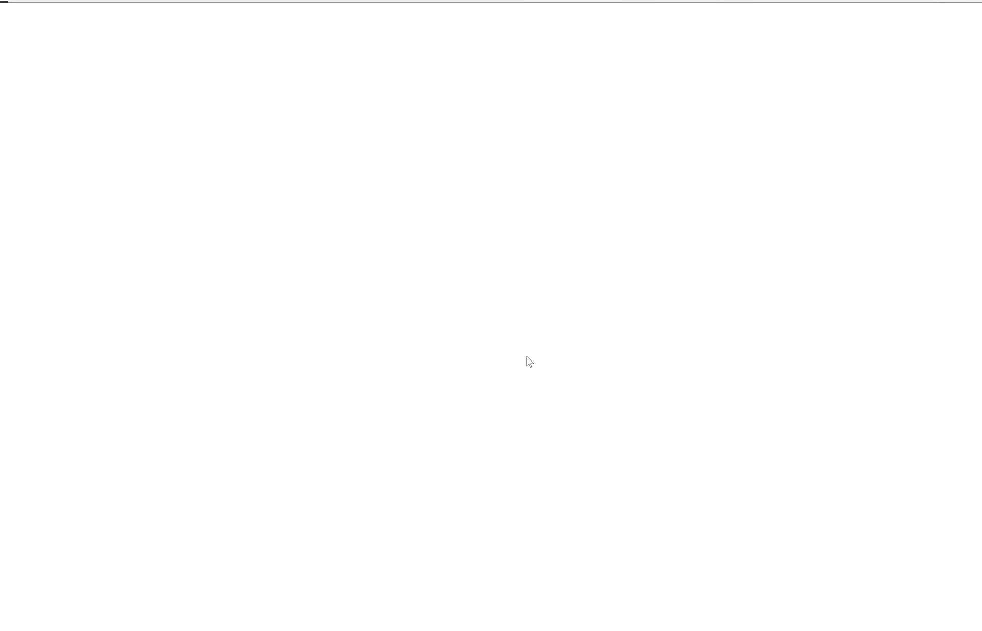
pyautogui.click(23, 21)
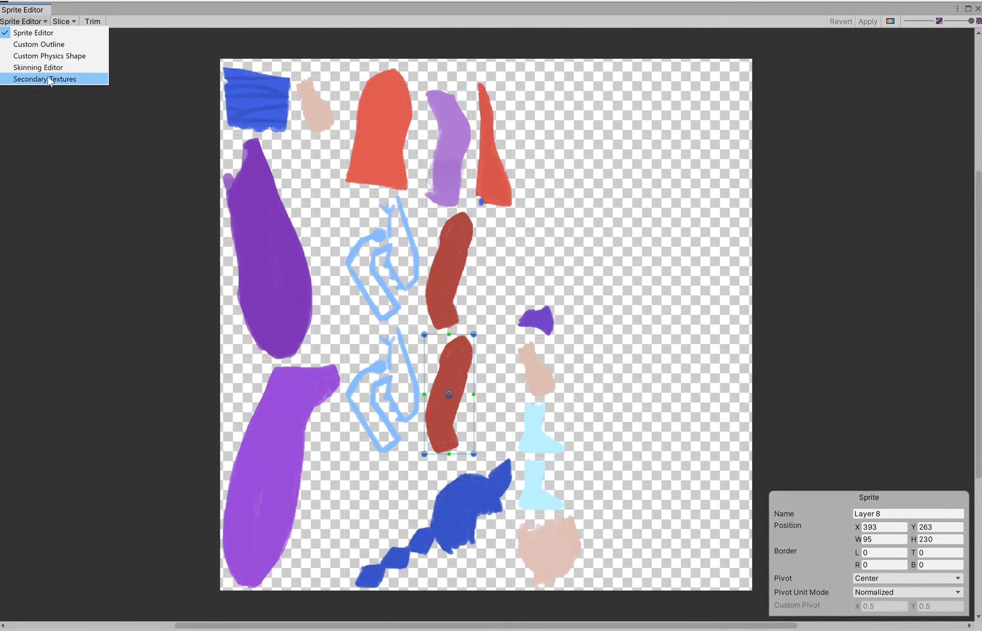
pyautogui.click(51, 69)
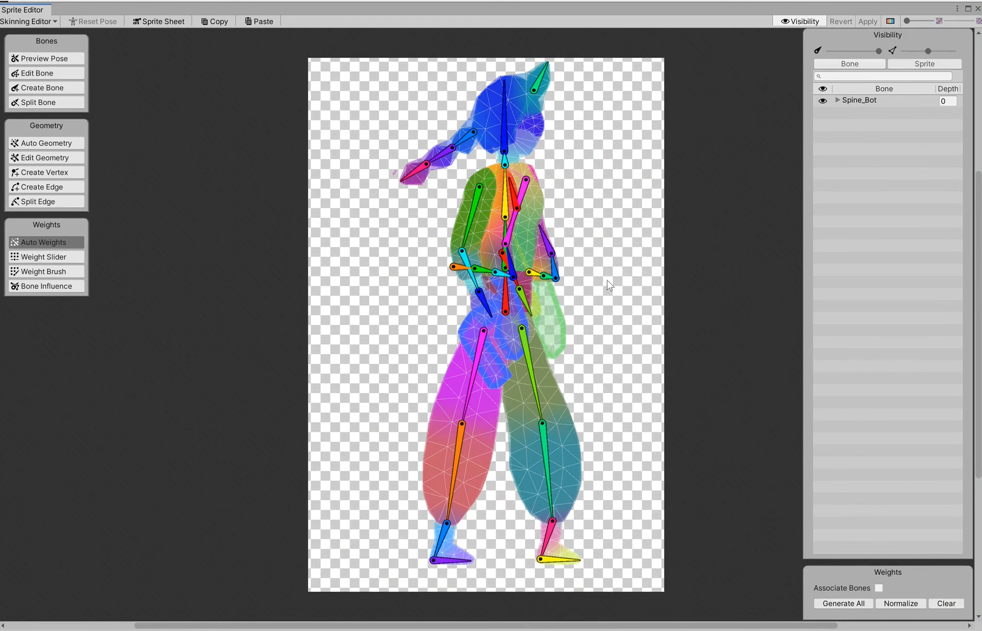
# Test the finished rig by selecting the large jacket sprite, slightly rotating the Spine_top bone, and resetting the pose
pyautogui.scroll(3, 569, 272)
pyautogui.scroll(2, 543, 333)
pyautogui.scroll(-5, 546, 328)
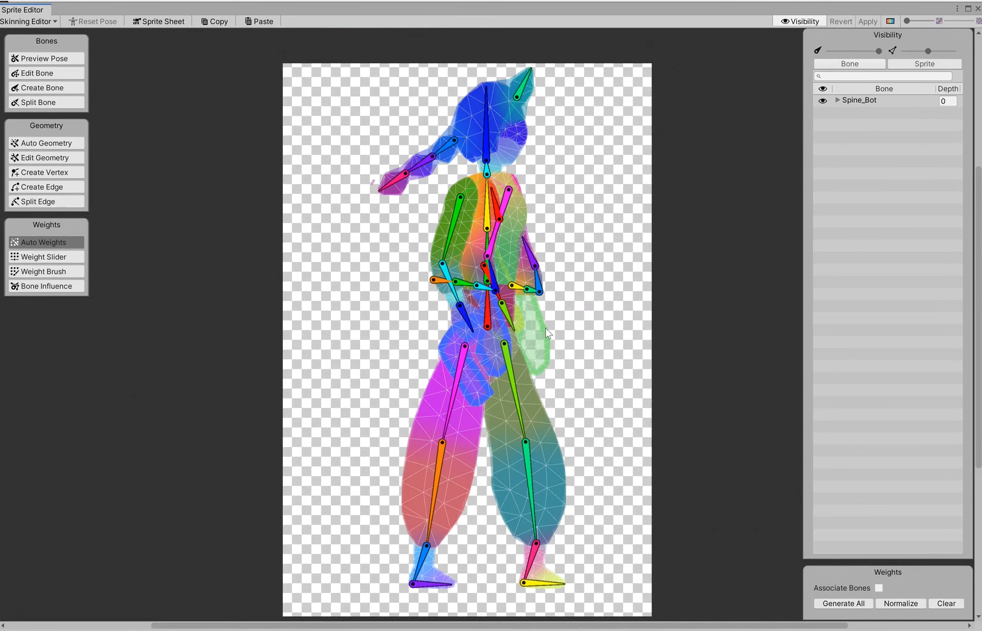
pyautogui.scroll(3, 548, 325)
pyautogui.scroll(-3, 546, 324)
pyautogui.scroll(2, 505, 266)
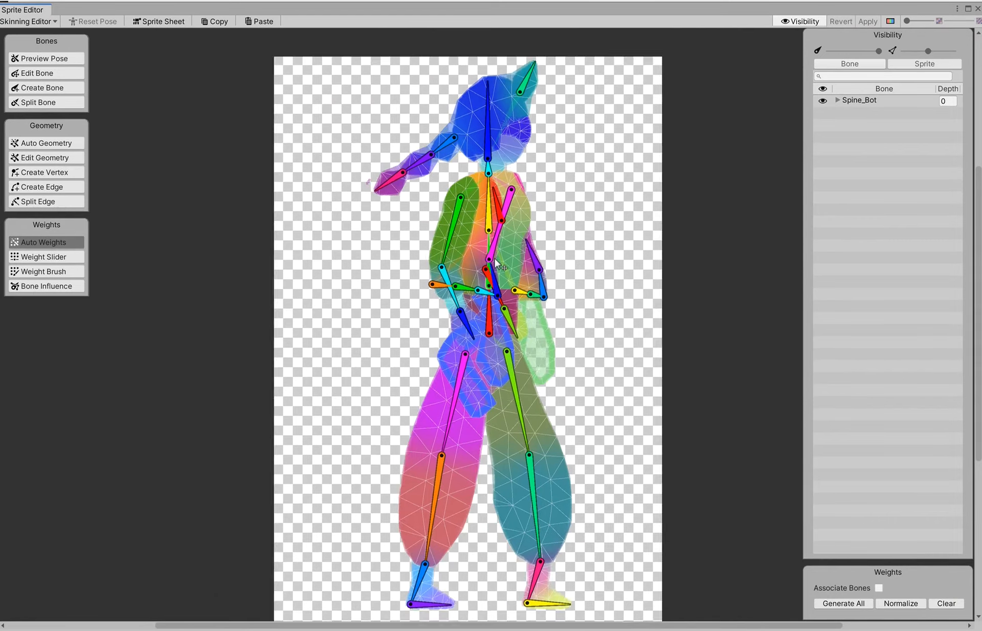
pyautogui.scroll(-2, 504, 265)
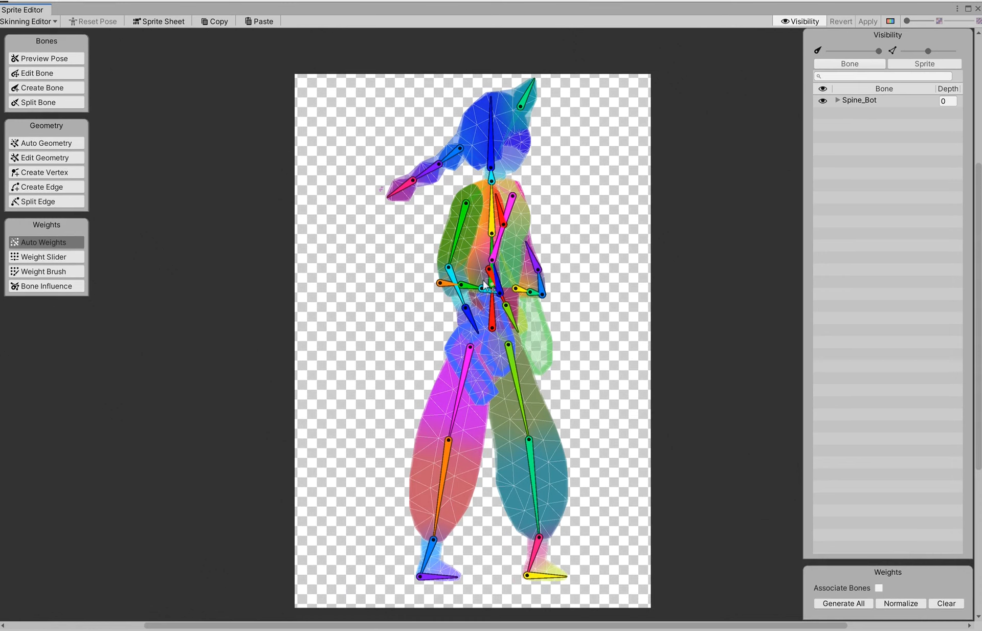
pyautogui.click(476, 243)
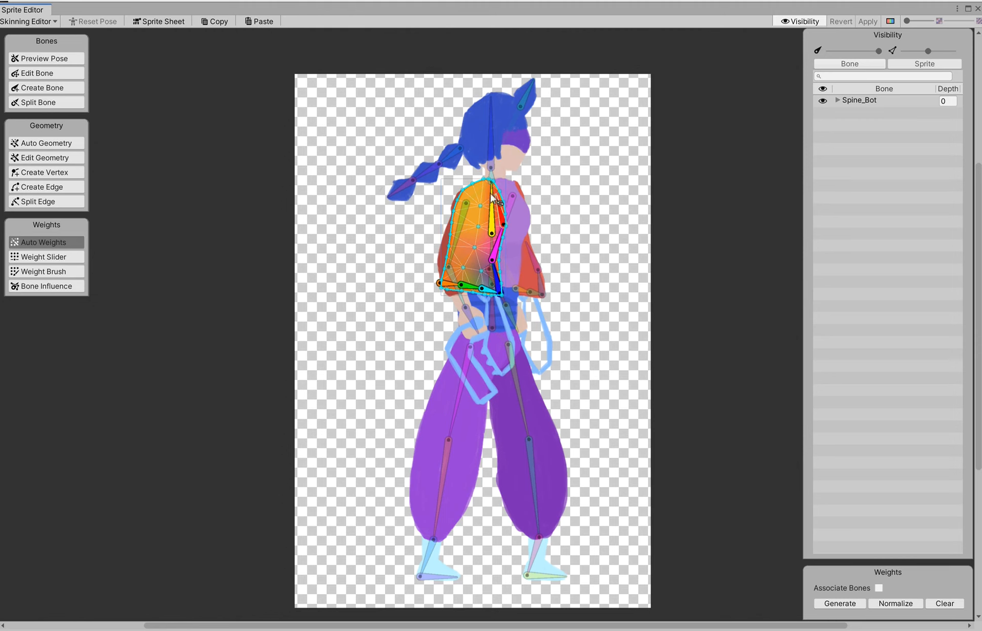
pyautogui.moveTo(493, 198)
pyautogui.mouseDown()
pyautogui.moveTo(466, 191)
pyautogui.moveTo(508, 196)
pyautogui.moveTo(487, 198)
pyautogui.moveTo(505, 204)
pyautogui.moveTo(494, 205)
pyautogui.mouseUp()
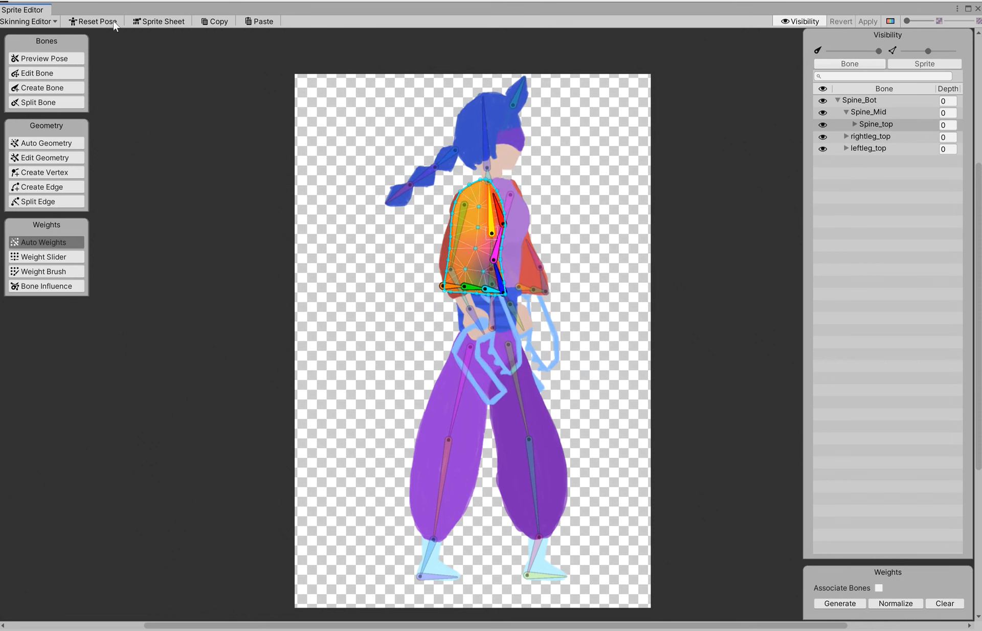
pyautogui.click(94, 21)
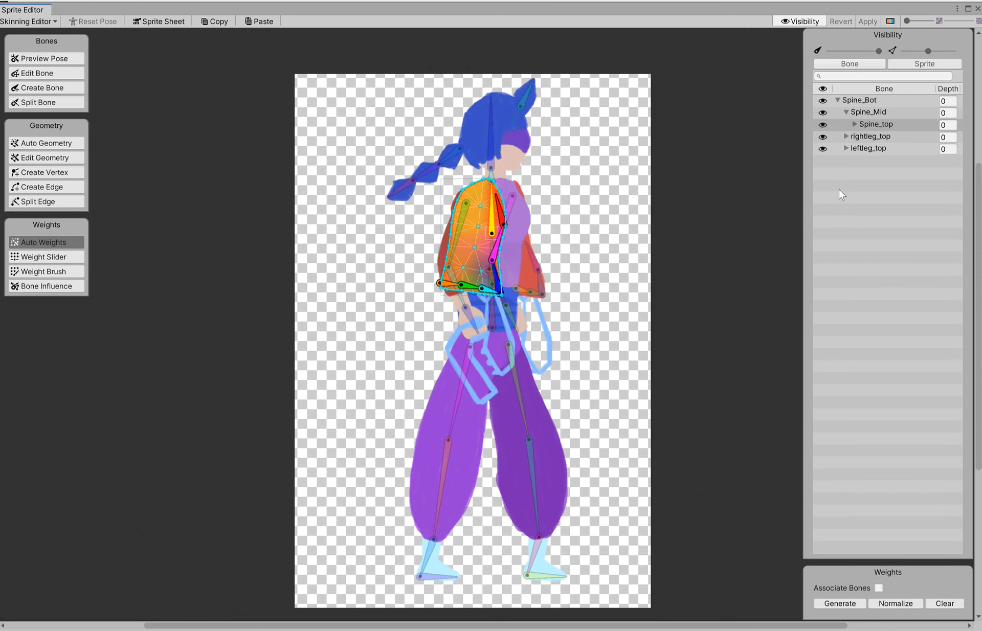
# Examine how the spine, leg and jacket bones are nested under Spine_Bot, including the bones of the left jacket sprite
pyautogui.click(862, 102)
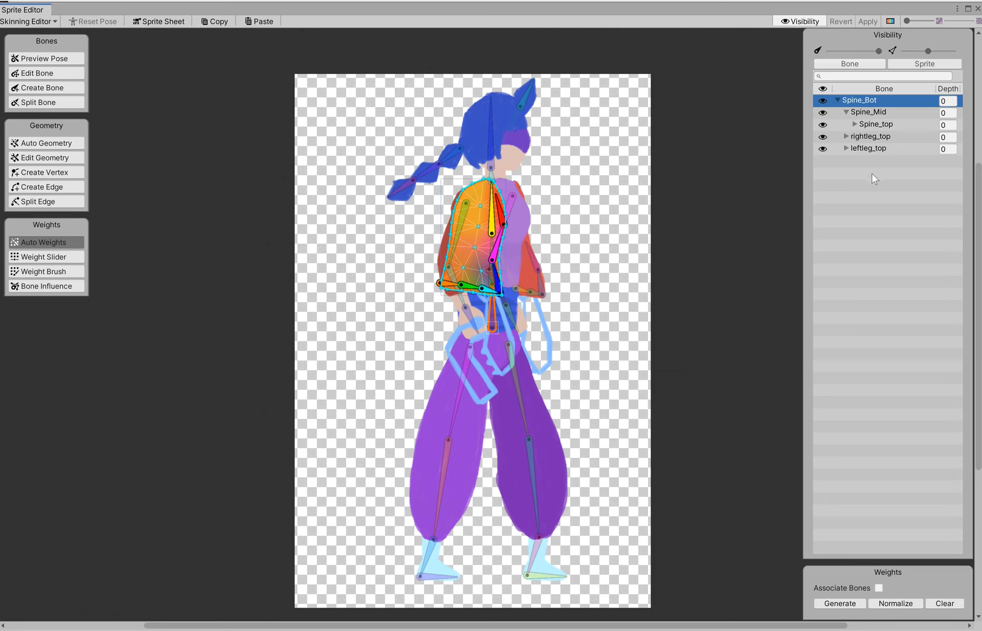
pyautogui.click(867, 136)
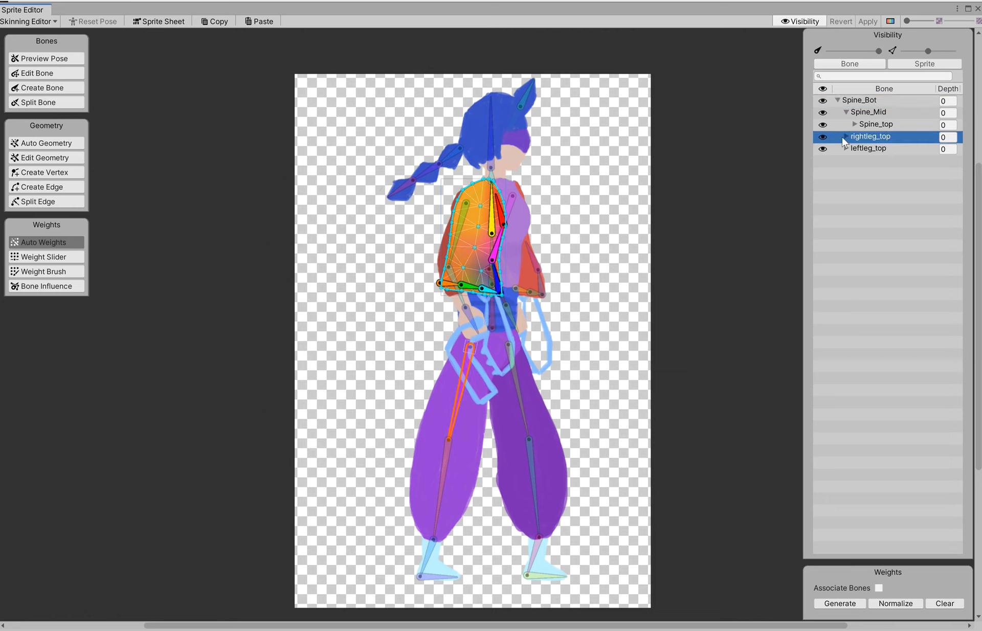
pyautogui.click(846, 136)
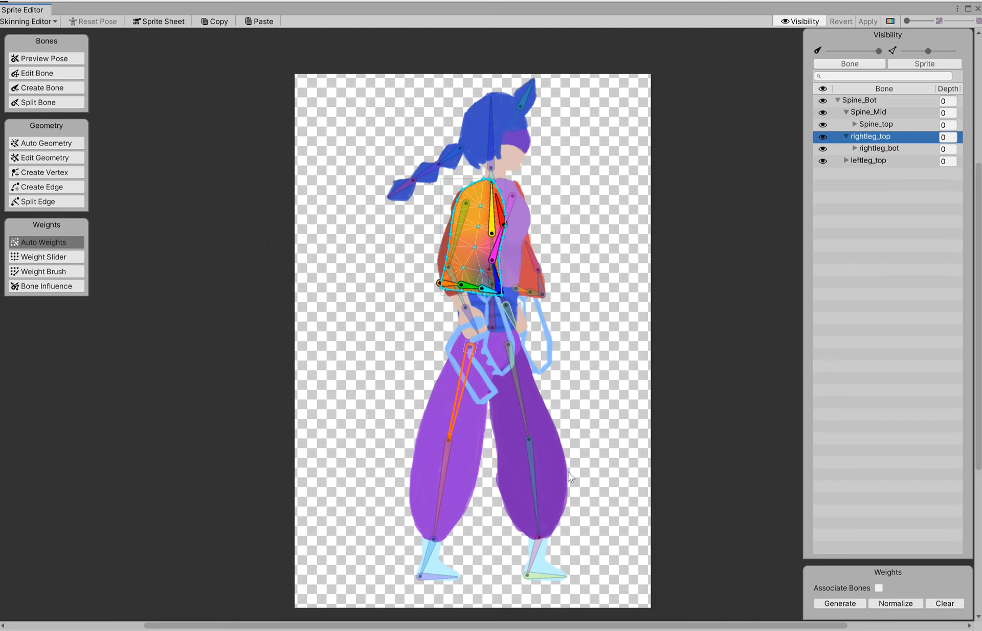
pyautogui.click(847, 136)
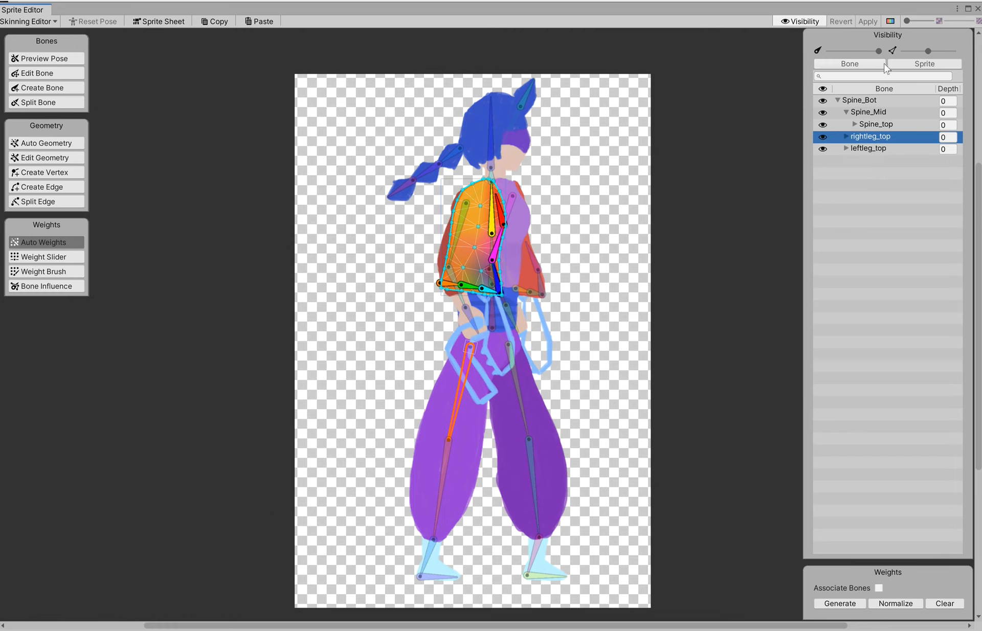
pyautogui.click(855, 124)
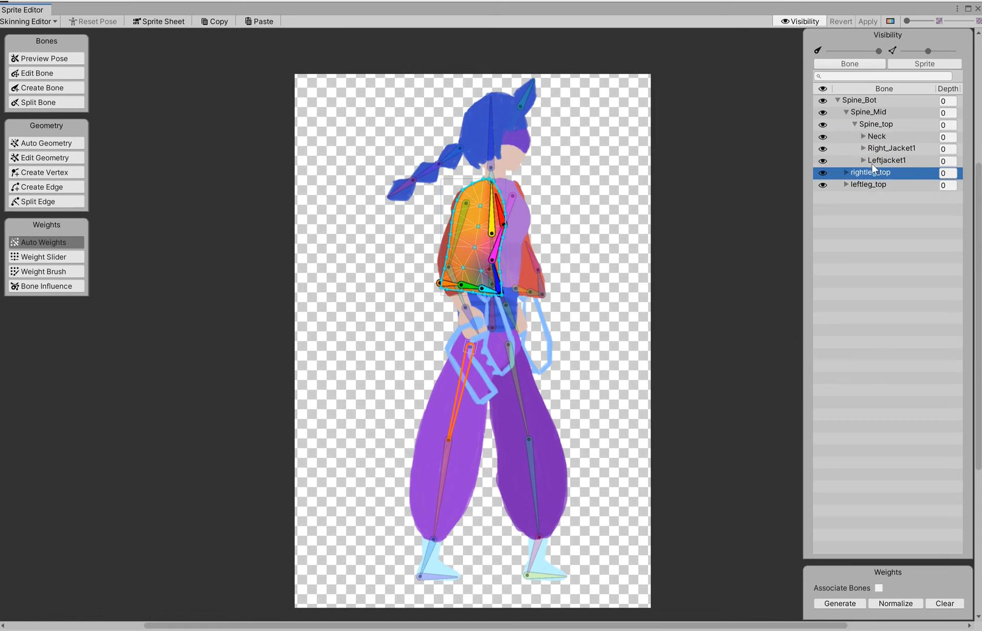
pyautogui.click(887, 125)
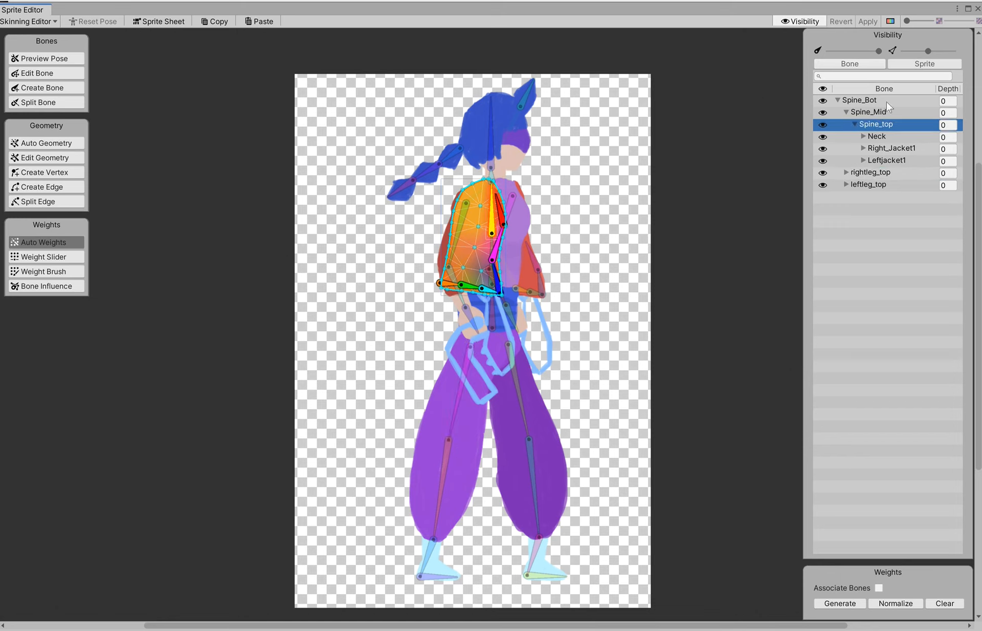
pyautogui.click(854, 124)
pyautogui.click(847, 112)
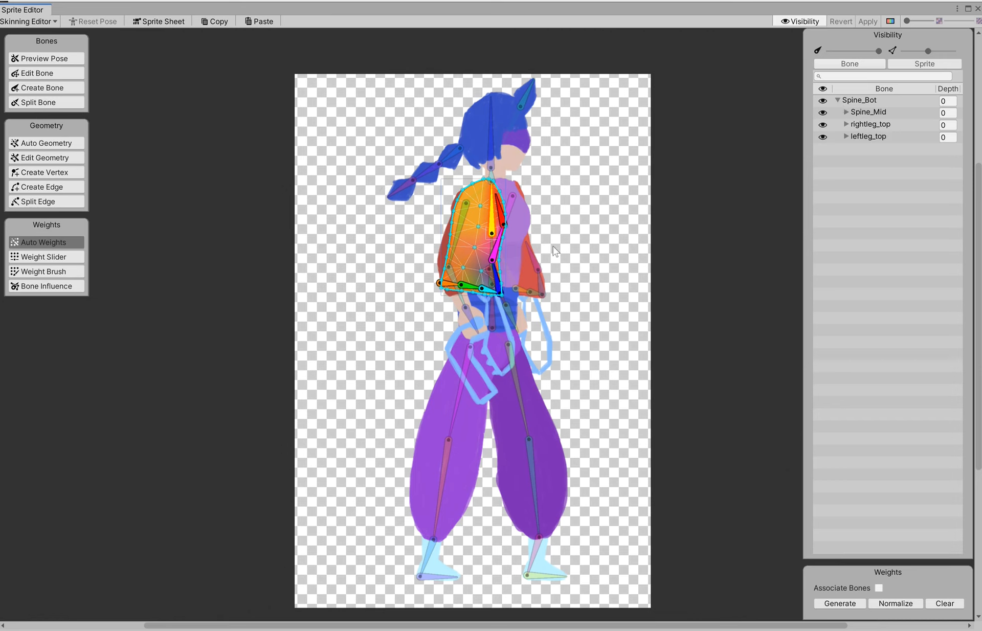
pyautogui.click(530, 278)
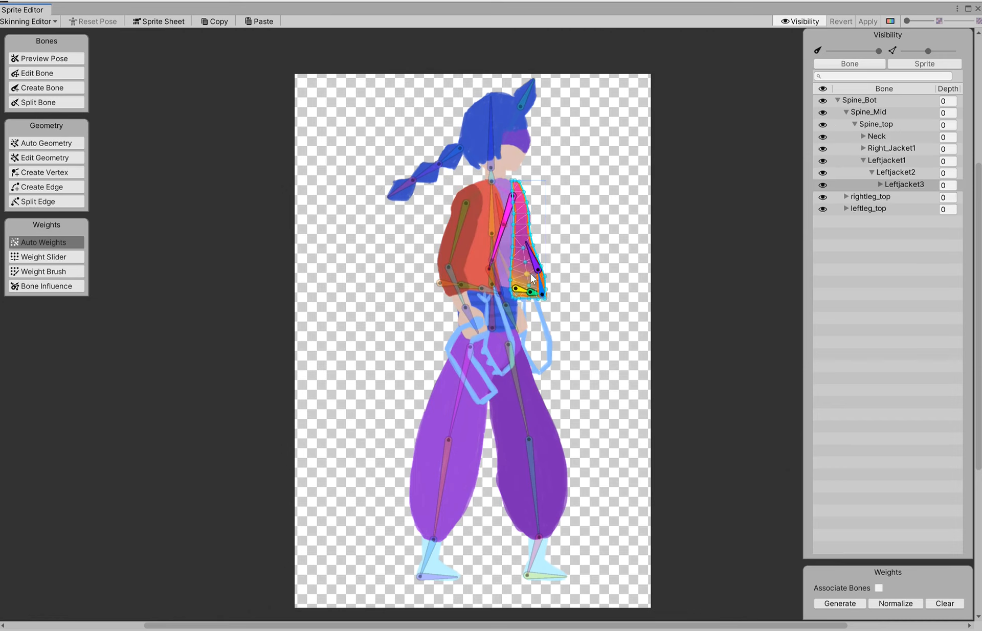